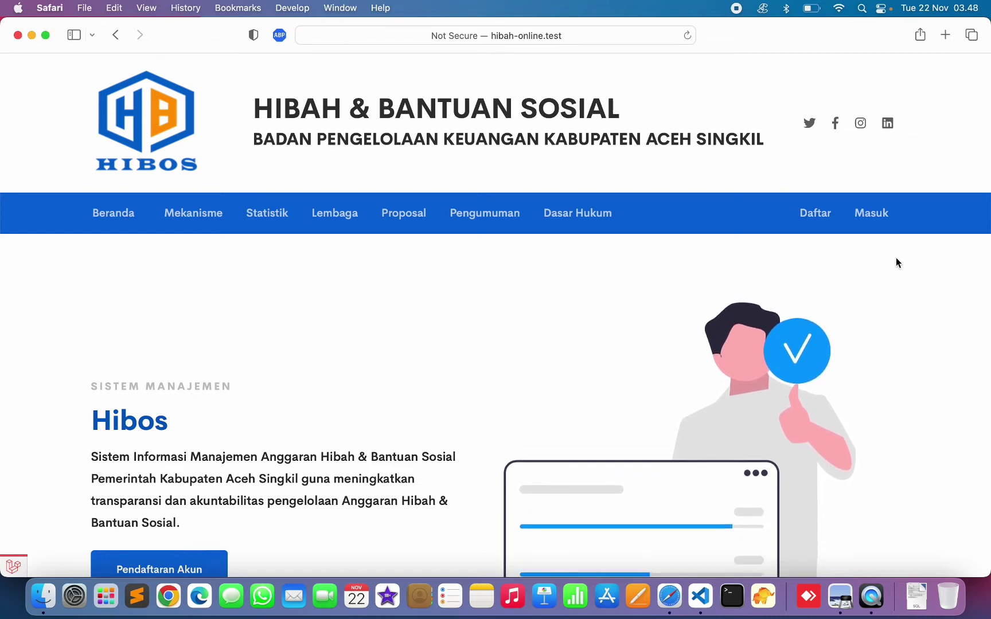
- Log in as admin_1 with the saved account password and the captcha answer
click(866, 221)
text(ad)
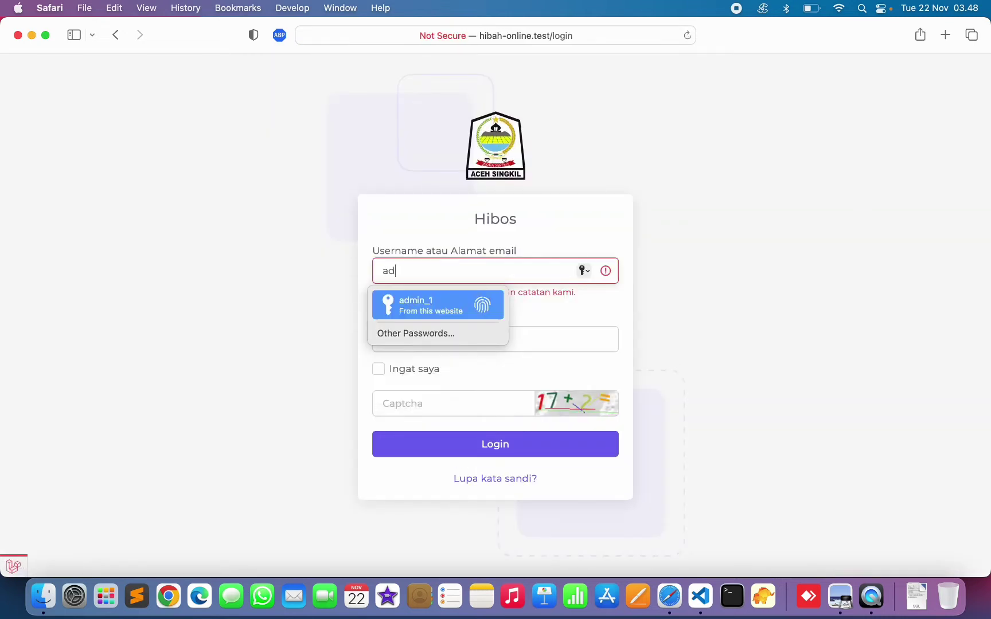
text(min)
click(449, 305)
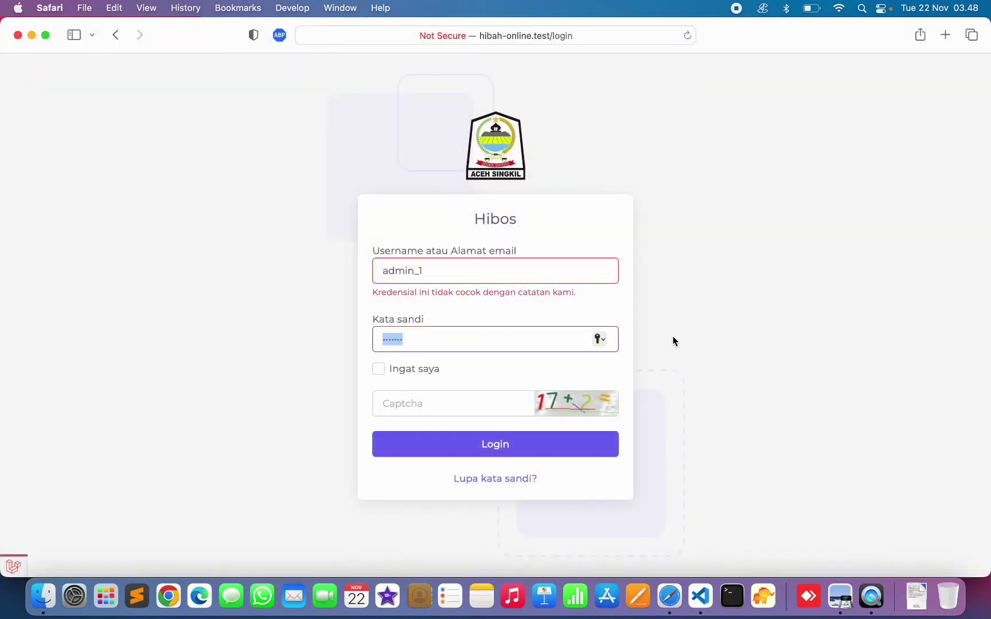
click(464, 401)
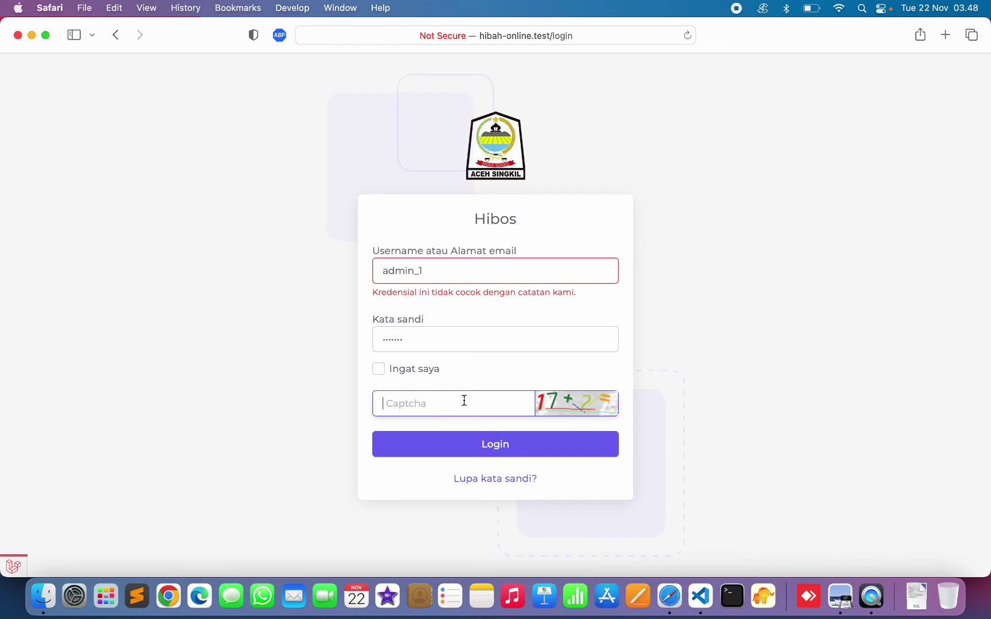
text(19)
click(493, 443)
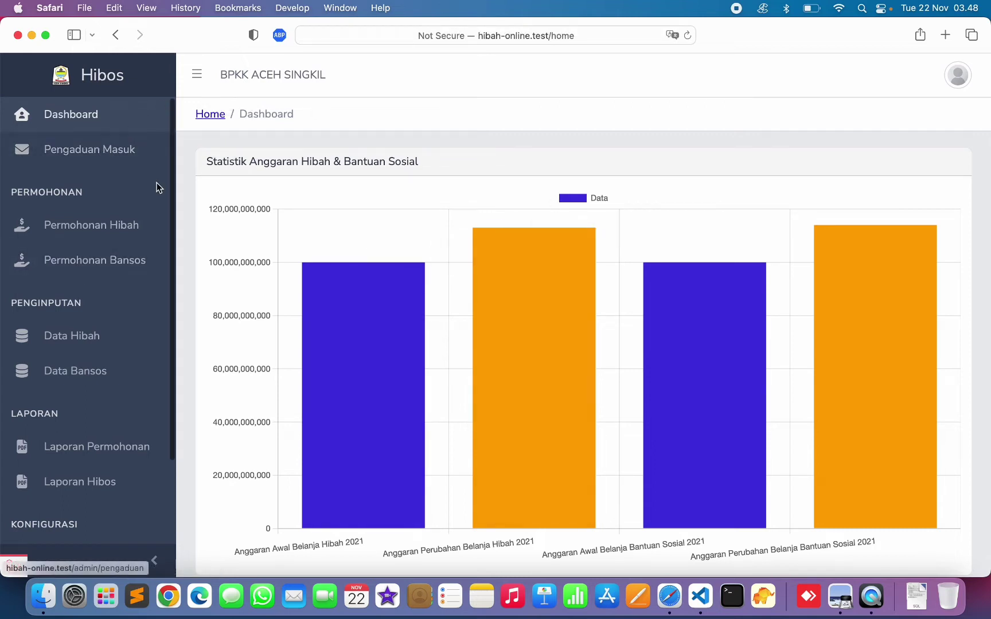
- Open the Data Hibah page from the Penginputan section
scroll(121, 204, down, 4)
scroll(122, 204, up, 4)
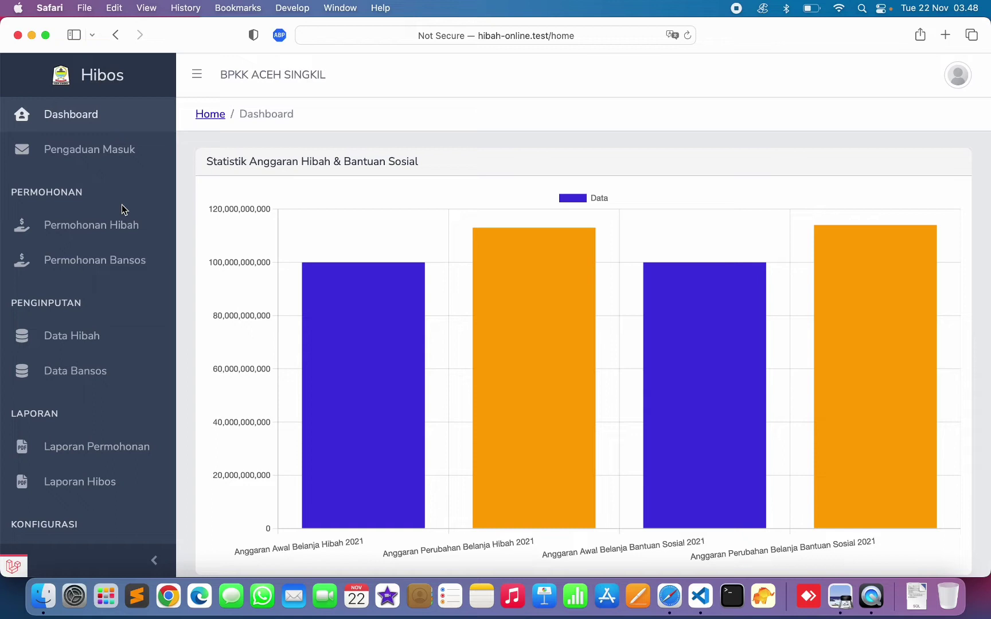
scroll(122, 204, down, 3)
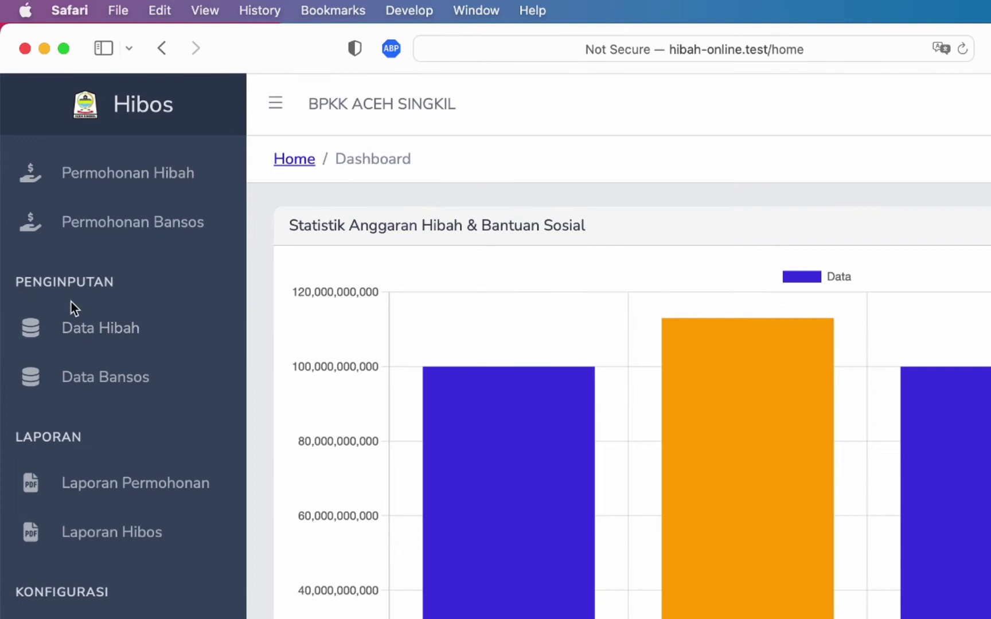
click(105, 333)
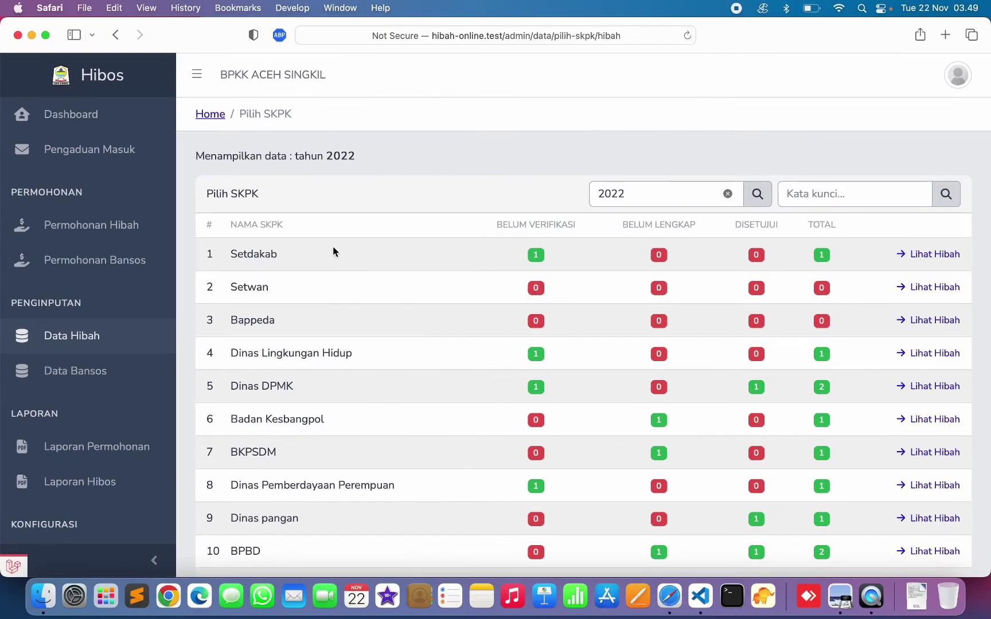
- Start a new grant record for Setdakab from the refreshed 2022 SKPK list
scroll(751, 455, down, 5)
drag(233, 388, 536, 390)
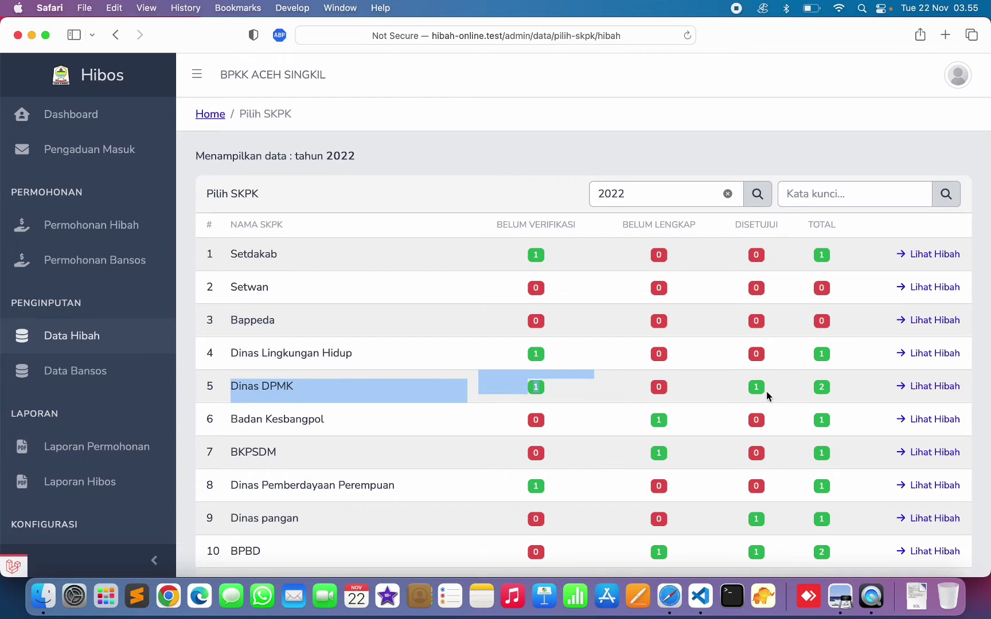
key(super+r)
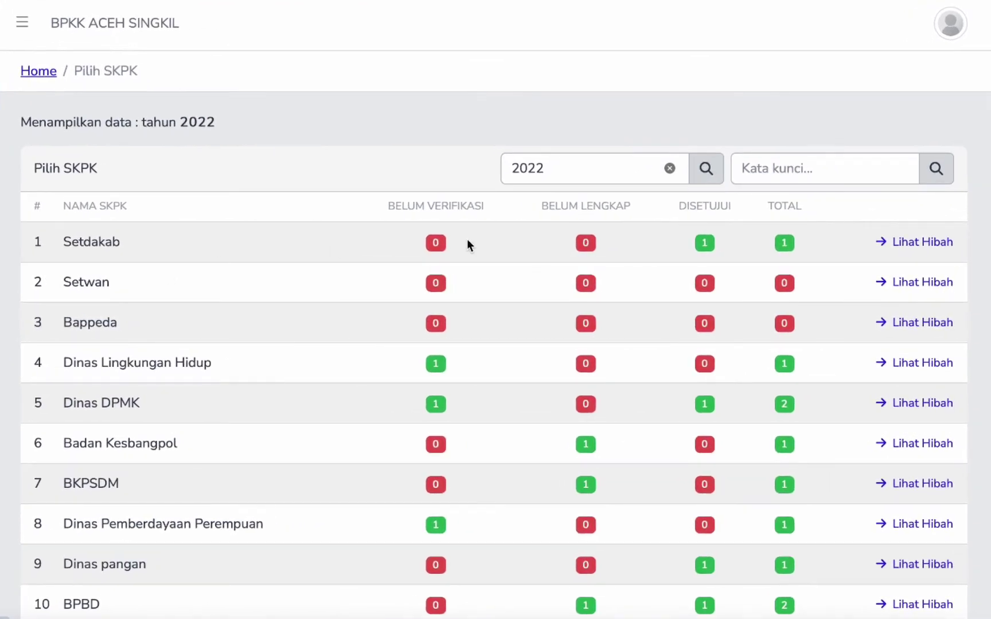
click(939, 241)
click(919, 183)
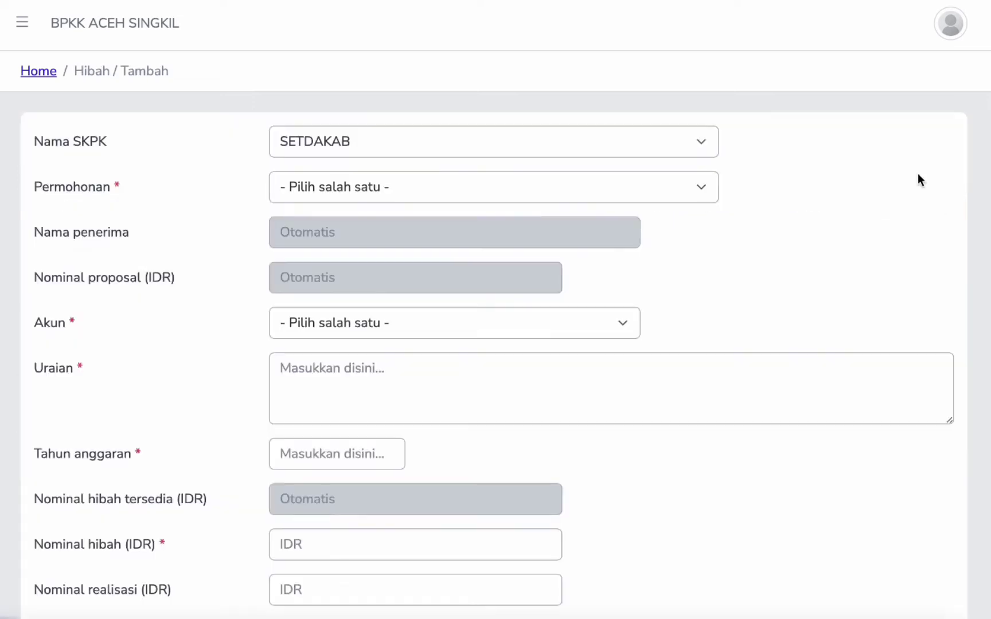
- Choose the PROPOSAL 2022 application as the Permohonan and check its proposal amount
click(316, 191)
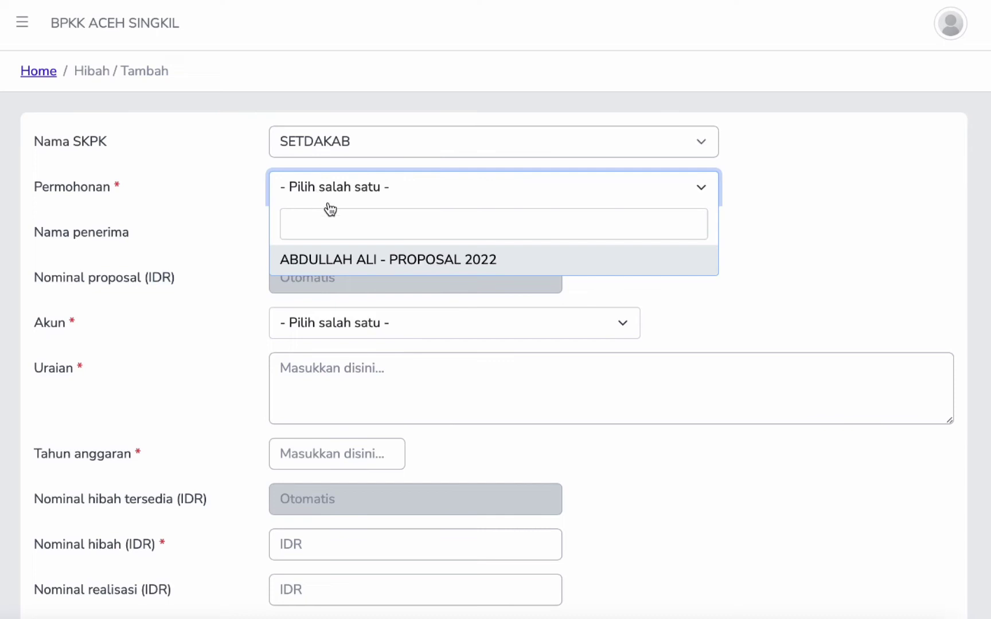
click(353, 261)
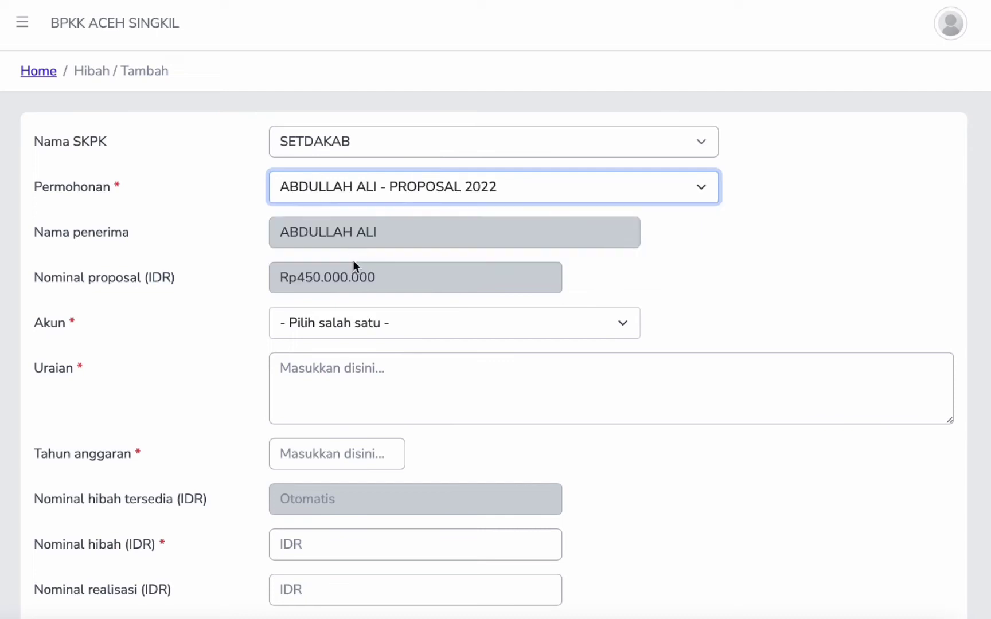
click(447, 198)
click(411, 256)
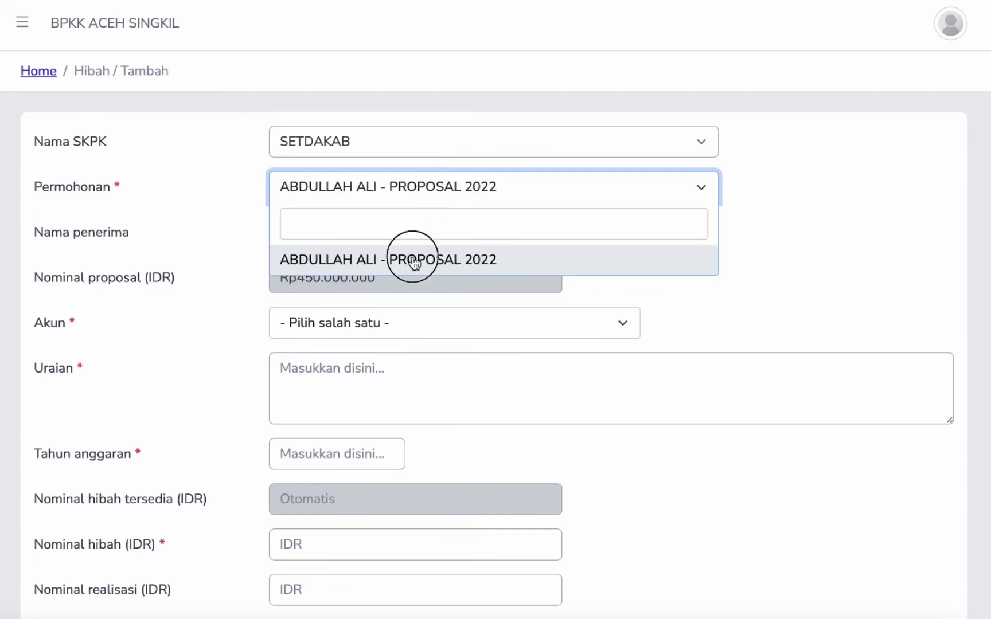
drag(294, 279, 402, 281)
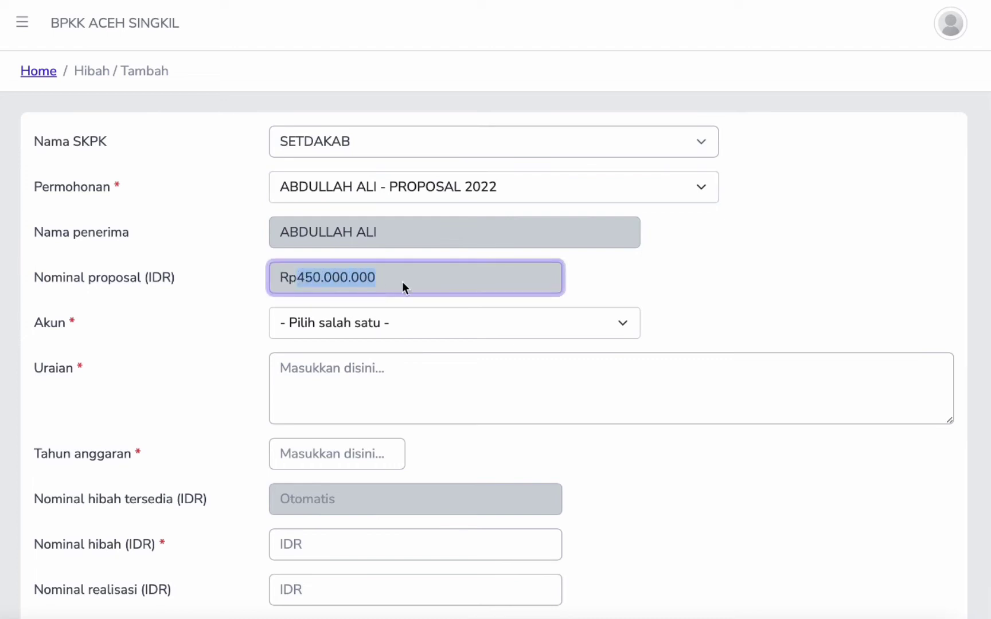
click(399, 283)
drag(301, 279, 403, 281)
- Set Akun to BELANJA HIBAH - 2022 and enter "Belanja Hibah Lainnya" as the Uraian
scroll(416, 286, down, 3)
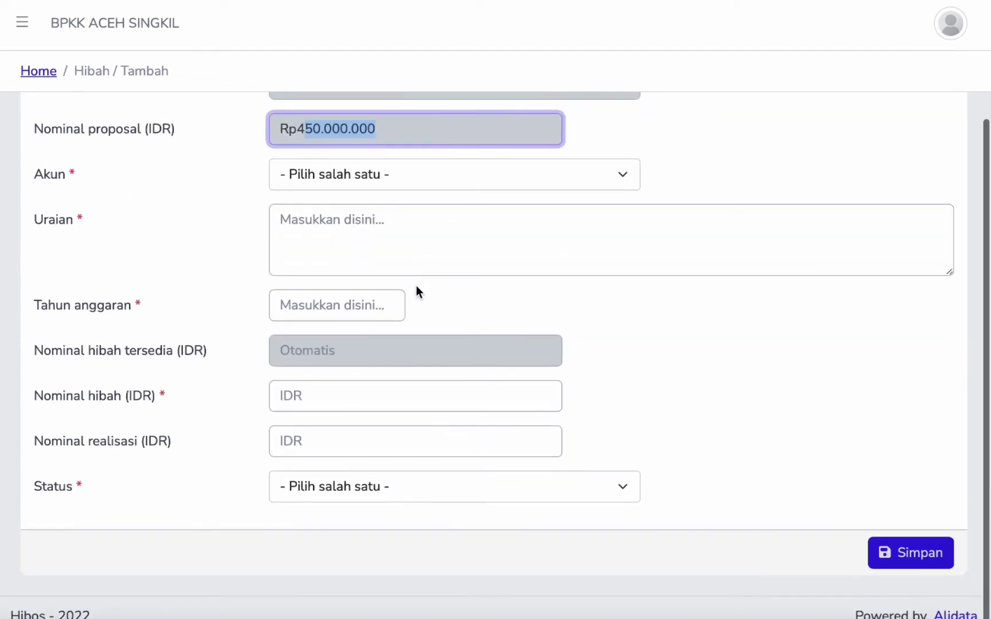
click(343, 182)
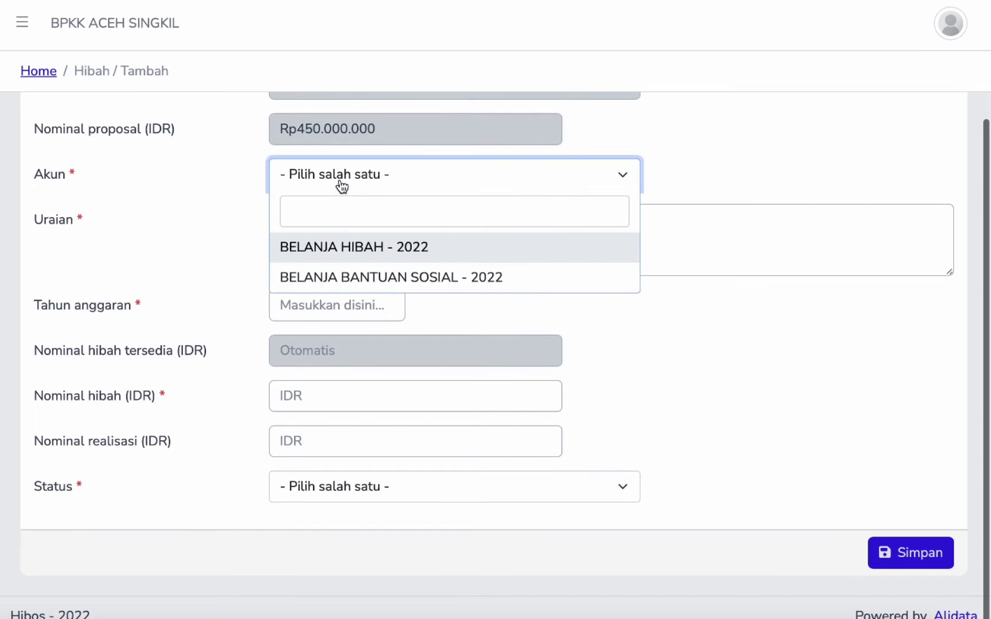
click(364, 258)
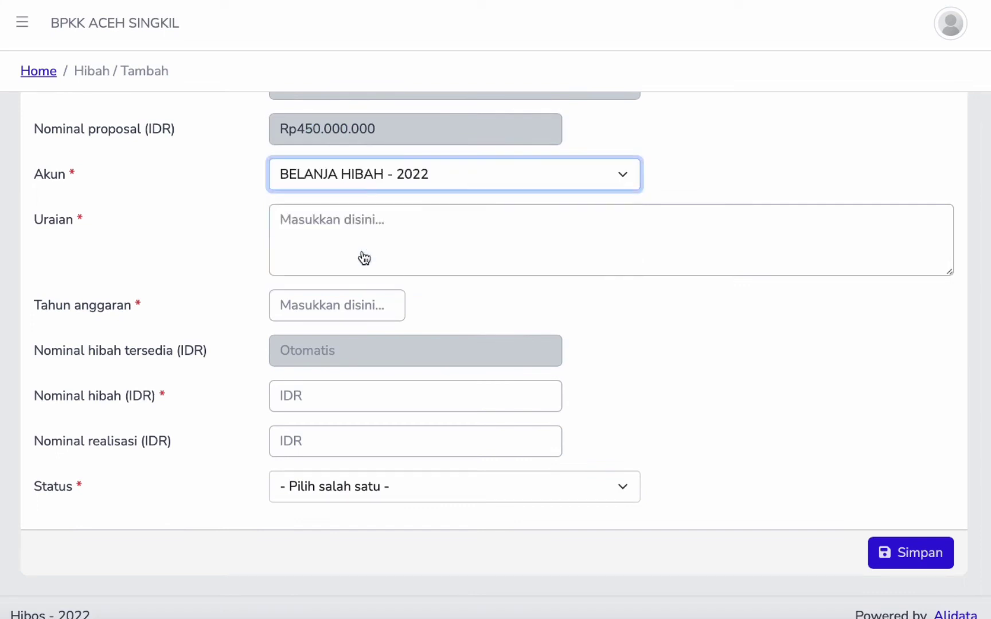
click(369, 238)
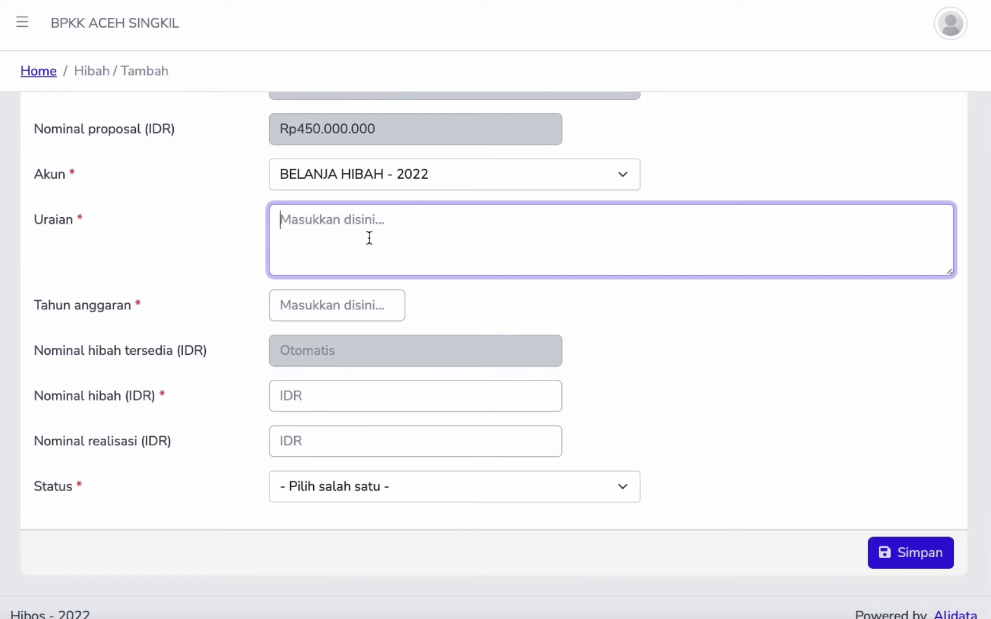
text(Belanja Hi)
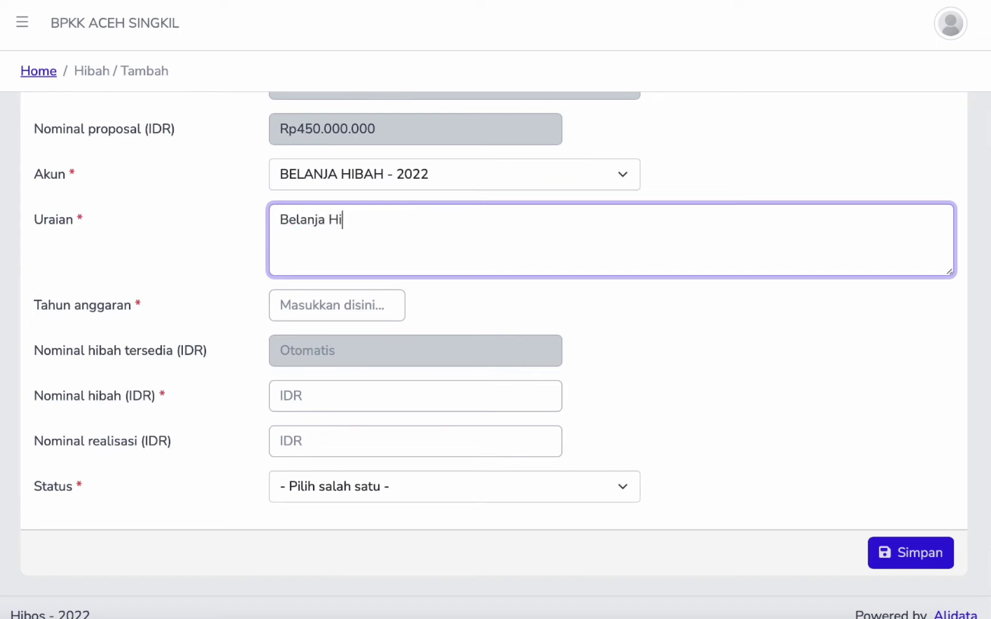
text(bah Lainnya)
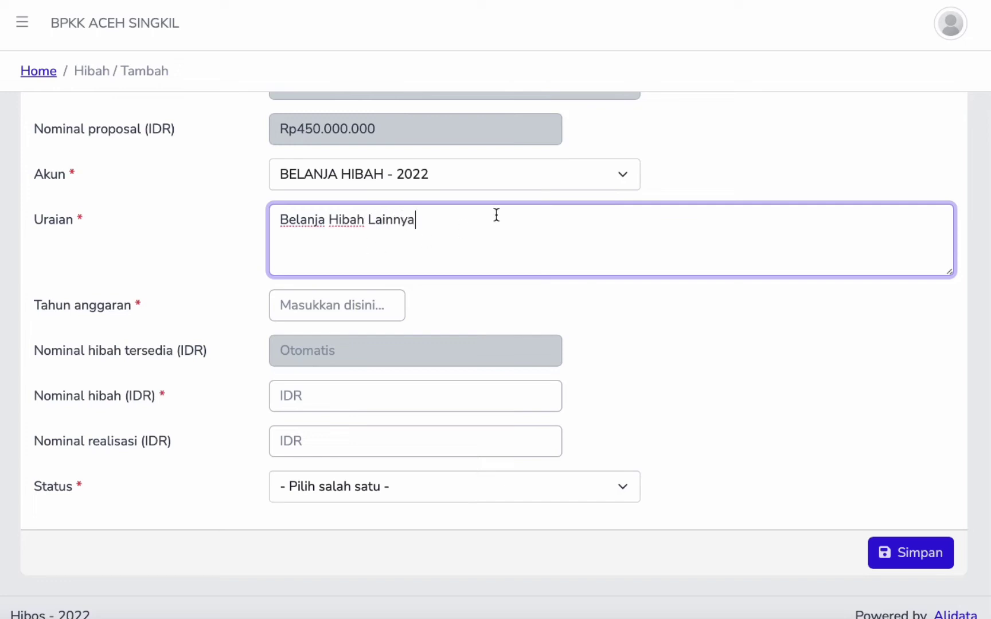
- Set Tahun anggaran to 2022 and Nominal hibah to 300.000.000, leaving Nominal realisasi empty
click(352, 305)
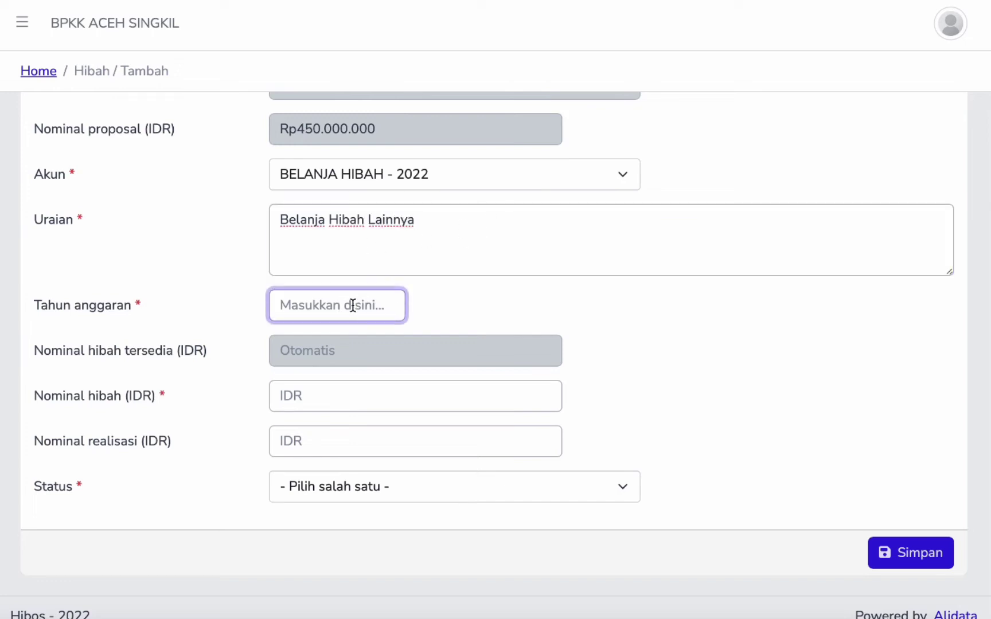
text(2022)
click(371, 349)
click(343, 392)
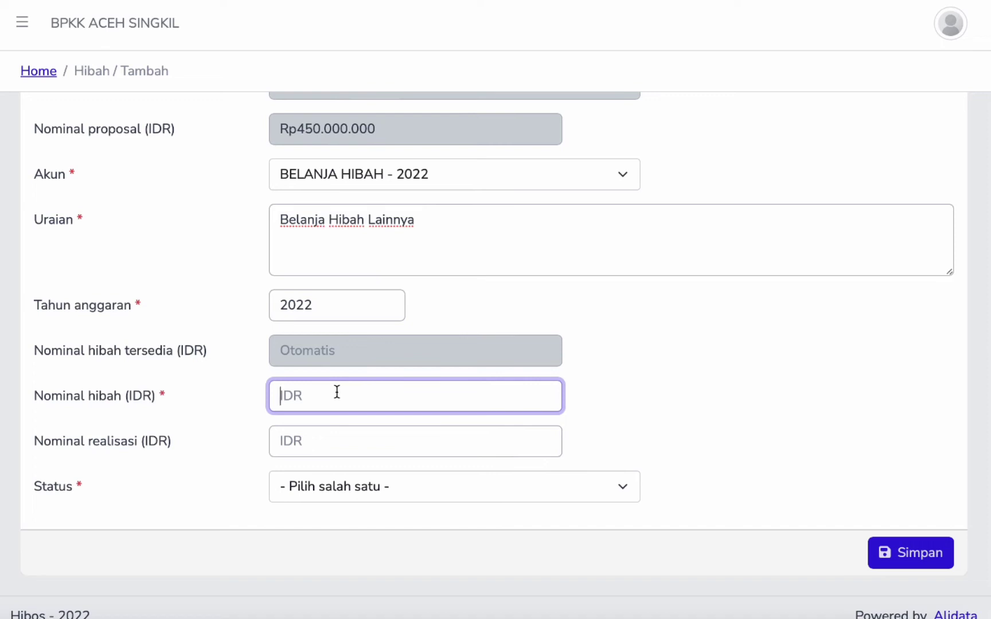
click(379, 400)
text(300.000.000)
click(369, 444)
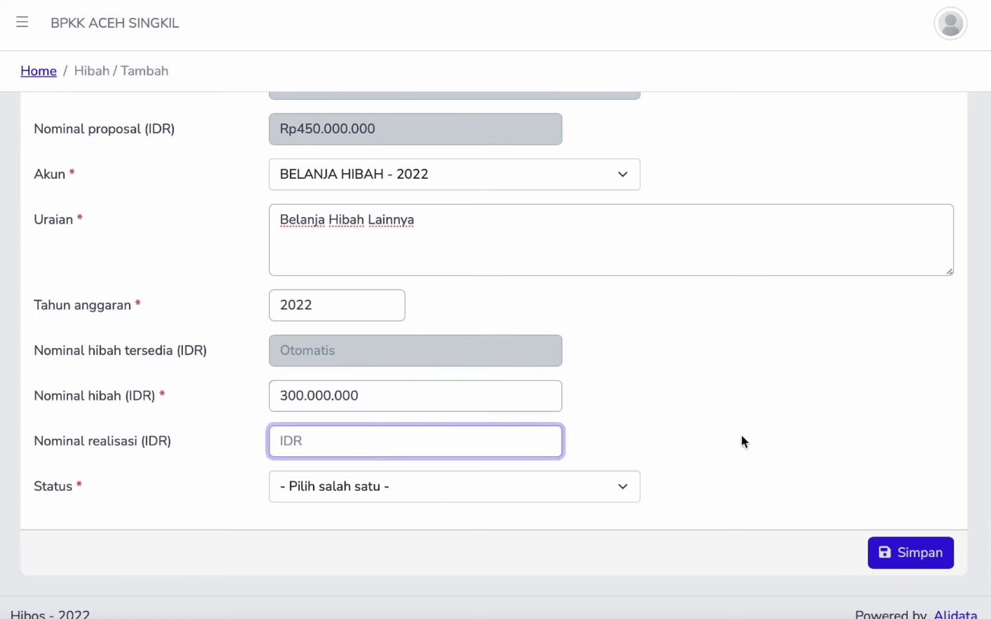
- Set the grant's Status to LENGKAP / APPROVE and save the record
click(498, 520)
click(493, 498)
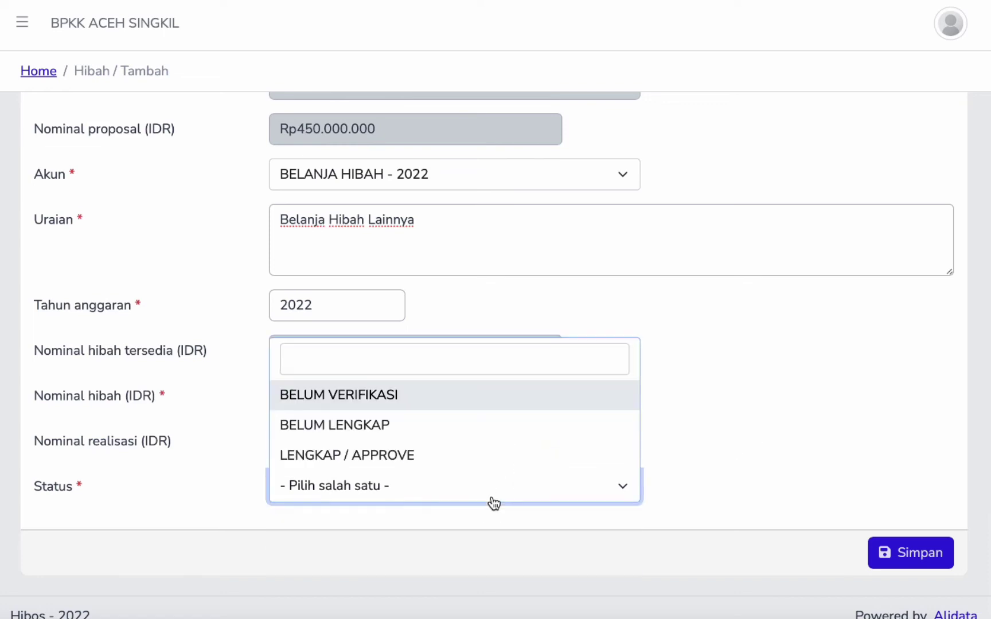
click(382, 456)
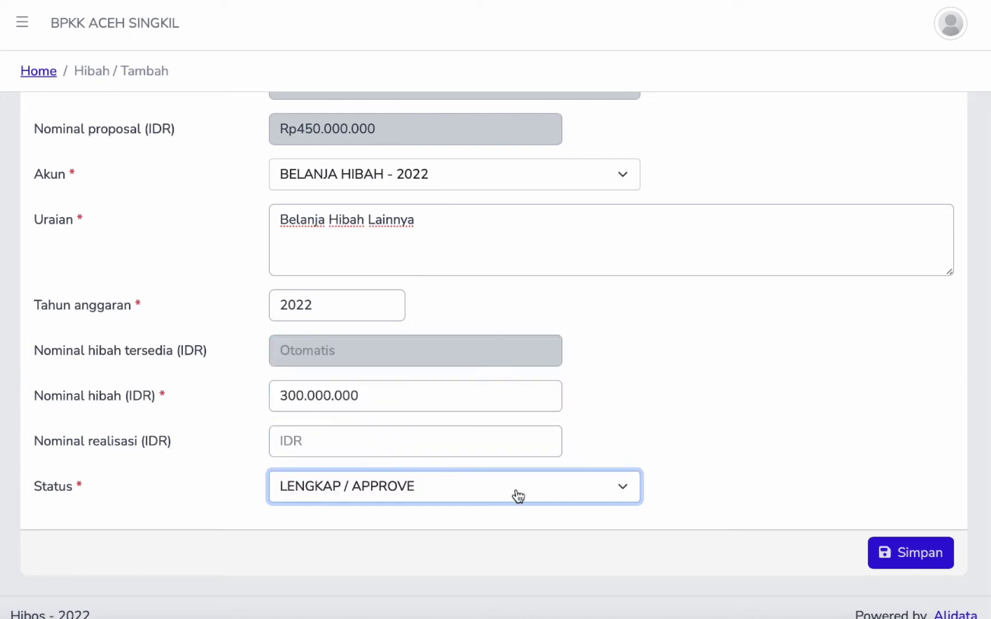
click(930, 555)
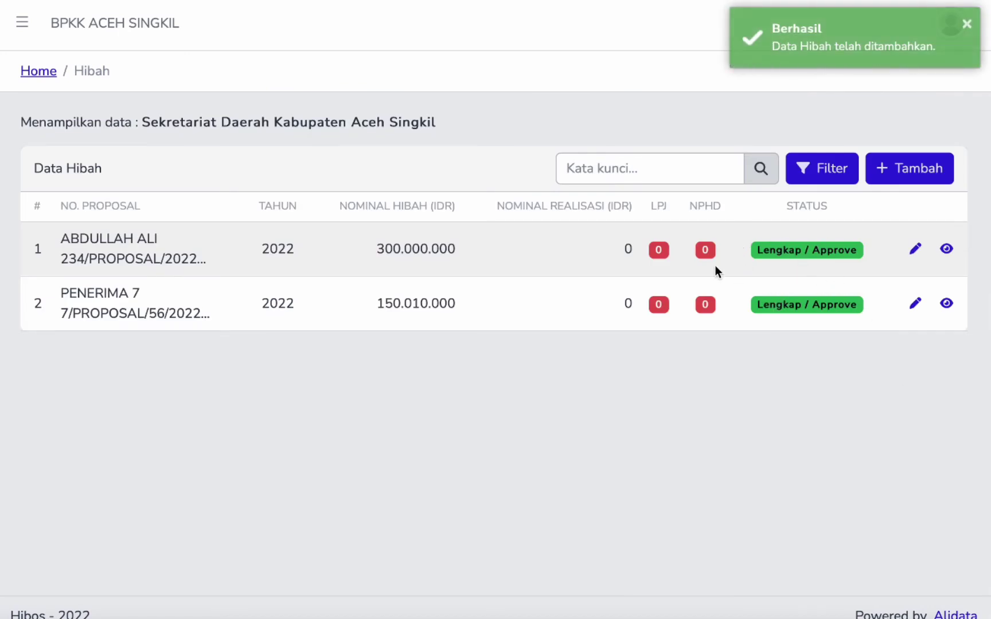
- Examine Setdakab's grant list together with its keyword search and its year and status filter options
drag(143, 122, 411, 126)
click(387, 126)
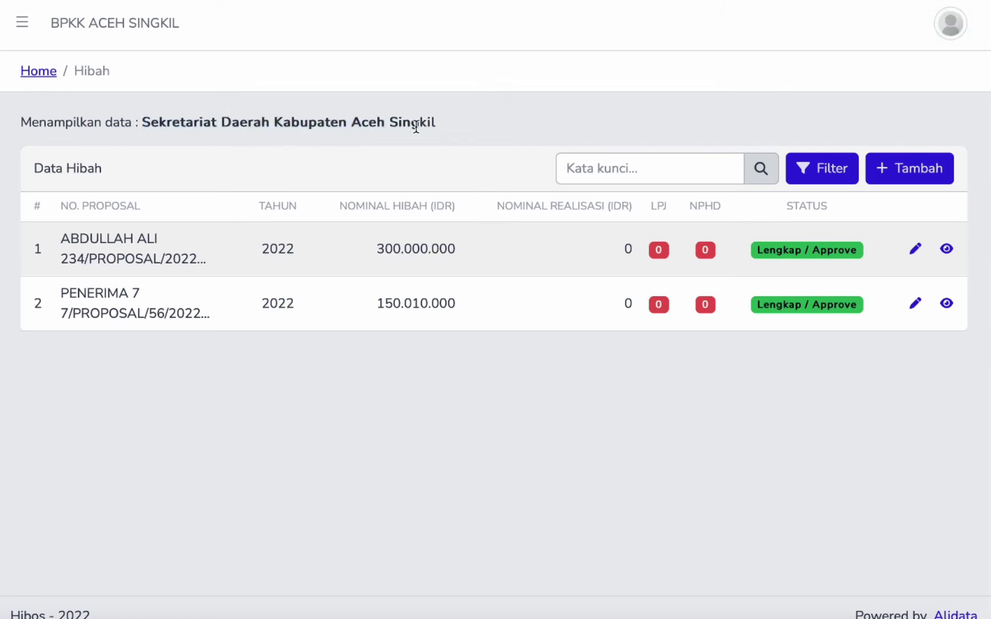
click(662, 175)
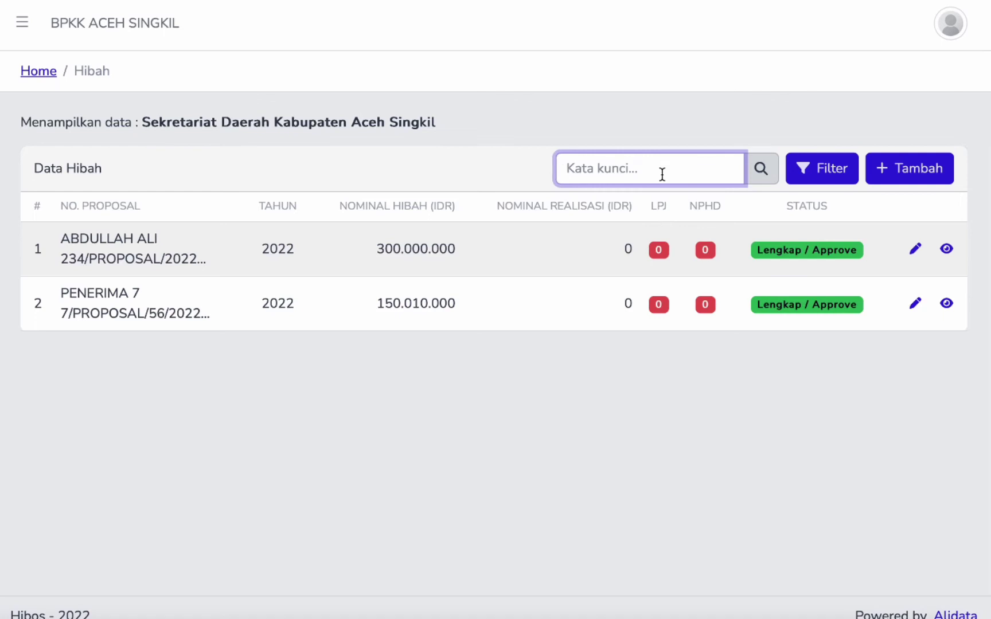
click(796, 171)
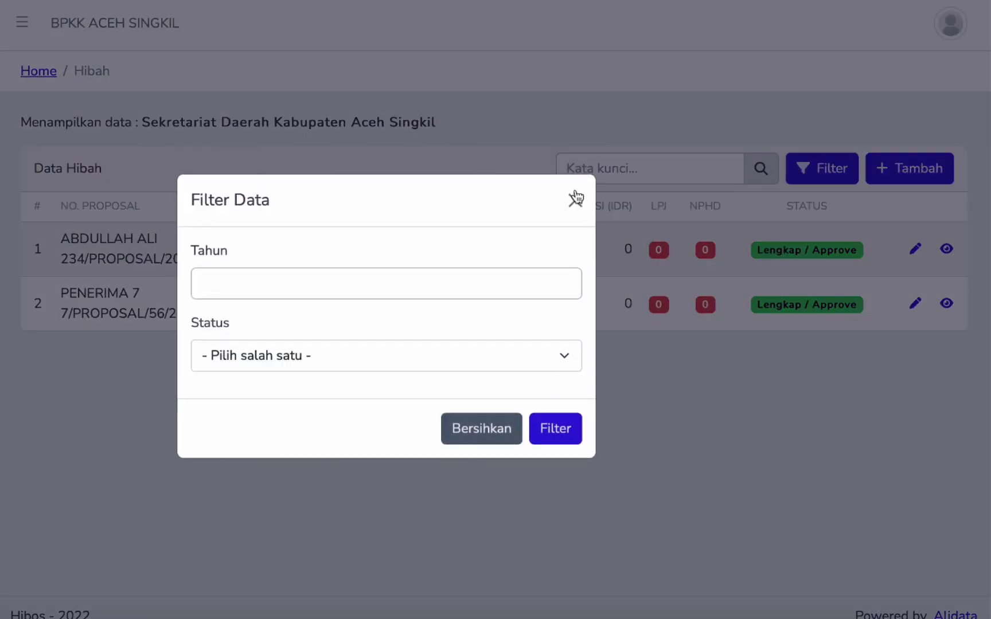
click(568, 202)
- Examine which applications the Permohonan field offers in another new grant form for Setdakab
click(914, 168)
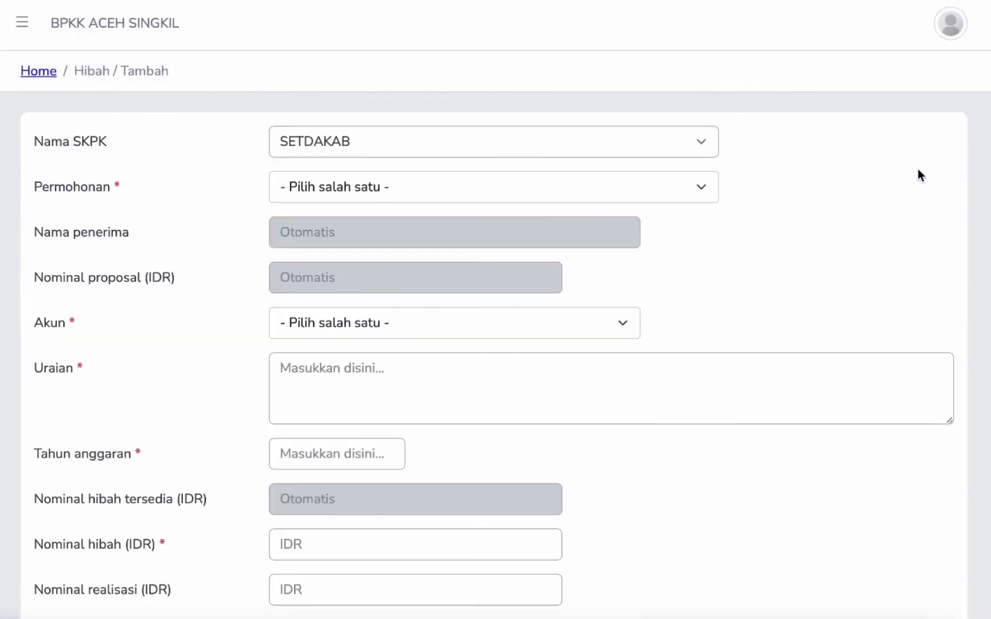
click(473, 151)
click(460, 150)
click(376, 201)
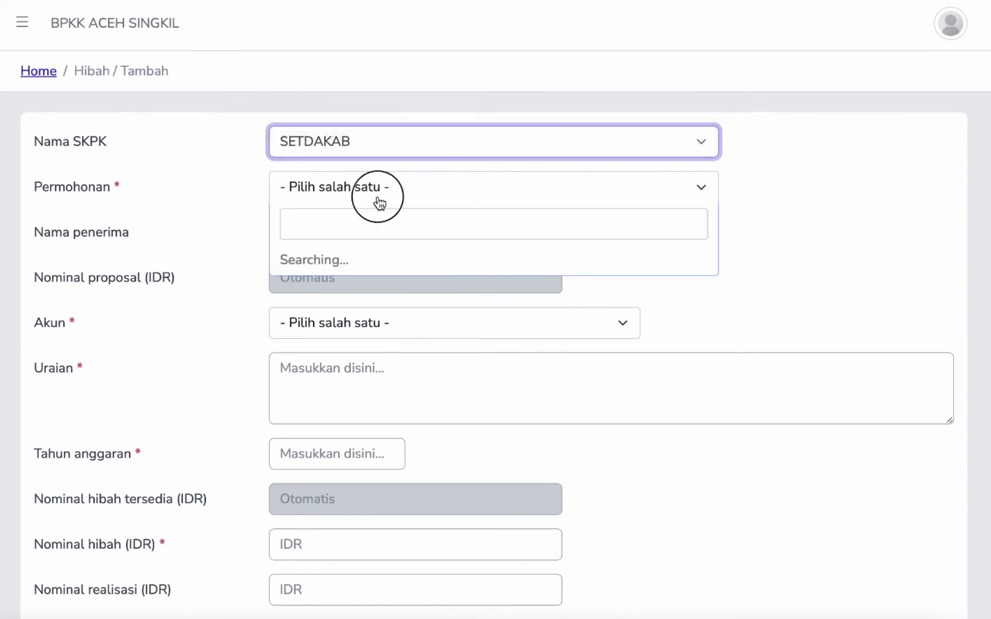
click(349, 222)
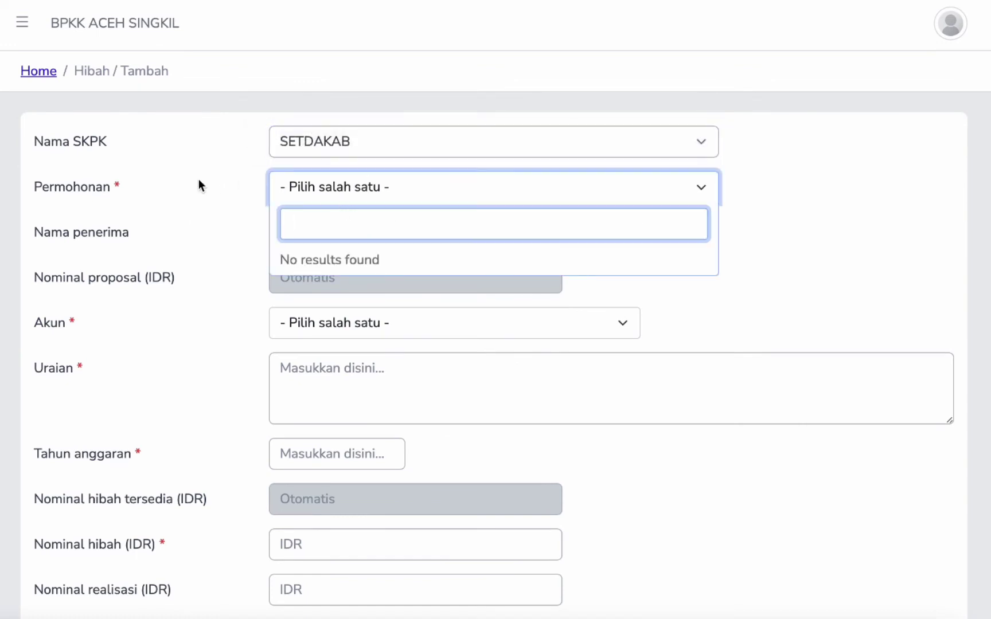
click(199, 179)
click(327, 186)
click(325, 228)
click(237, 232)
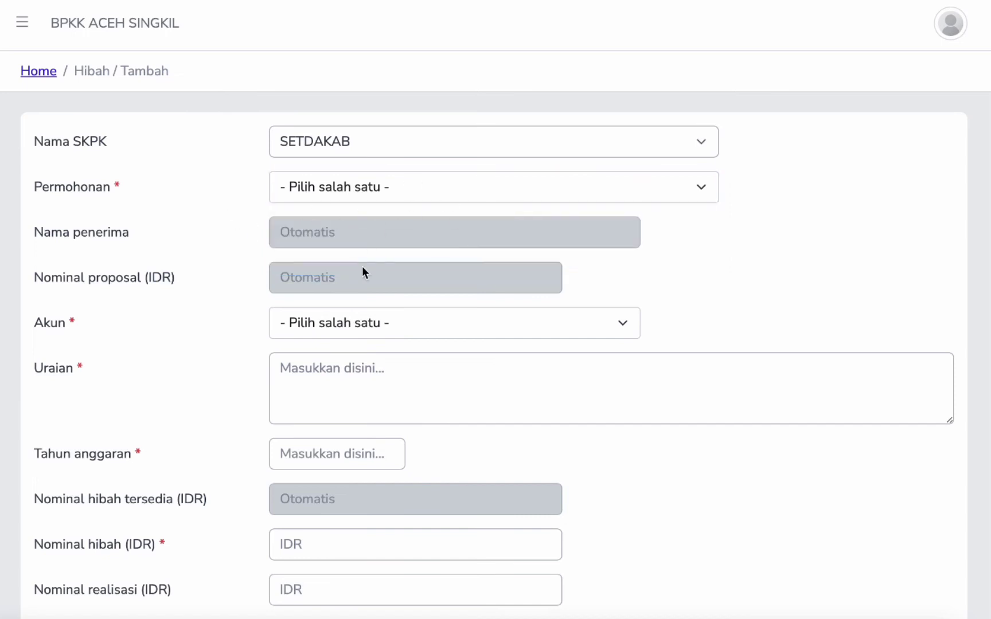
click(414, 321)
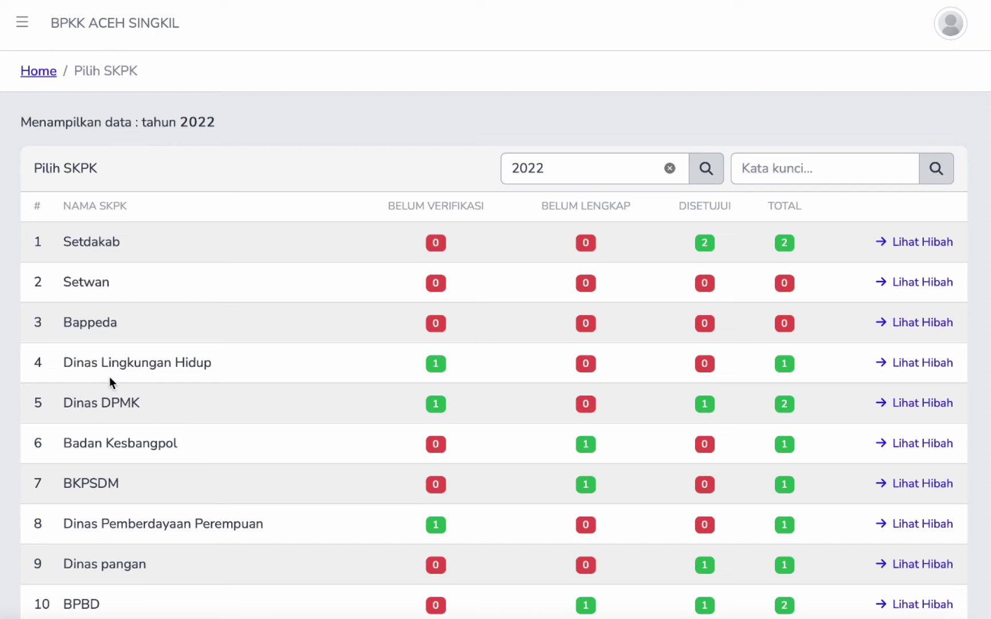
- Open the grant list of Dinas Lingkungan Hidup from the 2022 SKPK list
drag(164, 367, 212, 370)
click(435, 365)
click(912, 366)
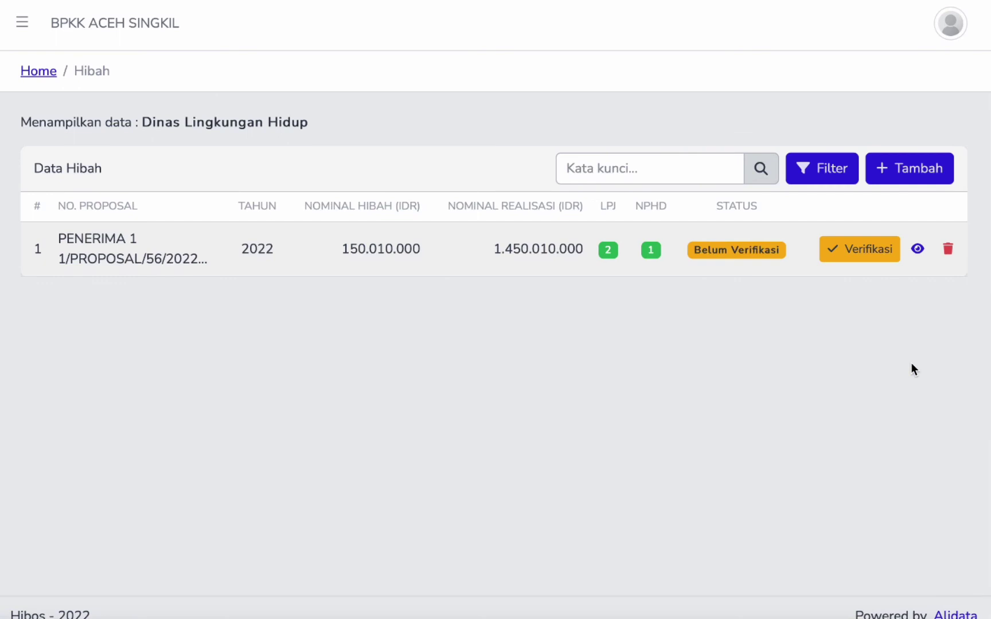
- In the verification form of the PENERIMA 1 grant, set Akun to BELANJA HIBAH - 2022 and clear the Nominal realisasi amount
click(847, 257)
click(385, 332)
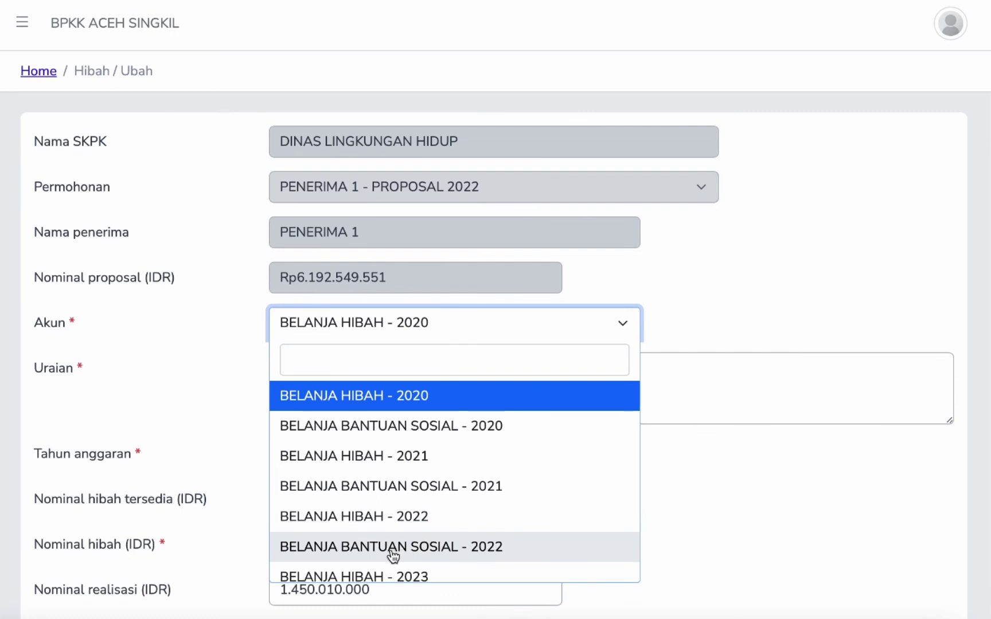
click(395, 520)
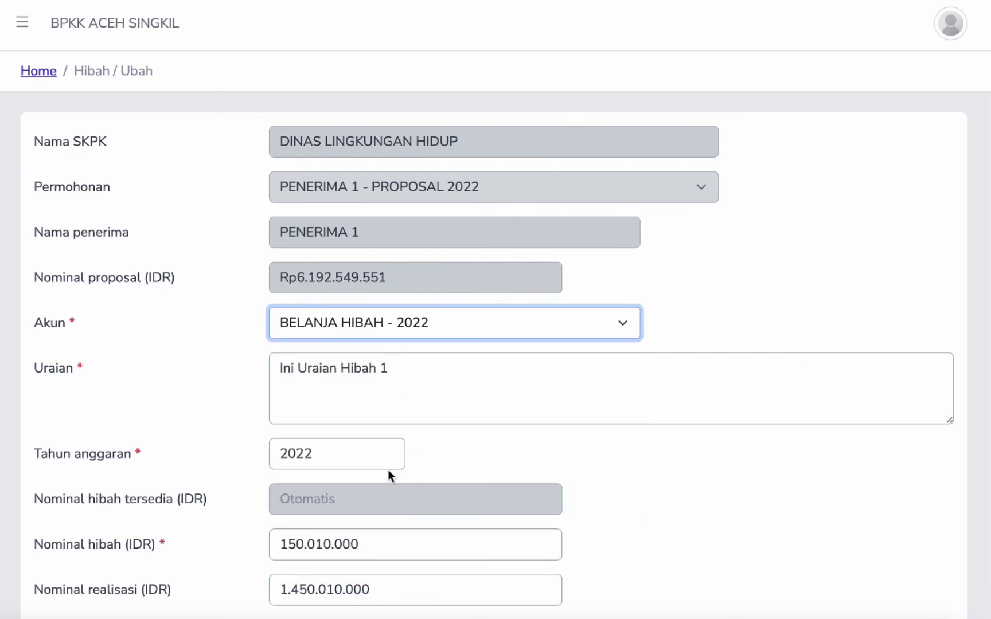
scroll(390, 469, down, 3)
click(214, 439)
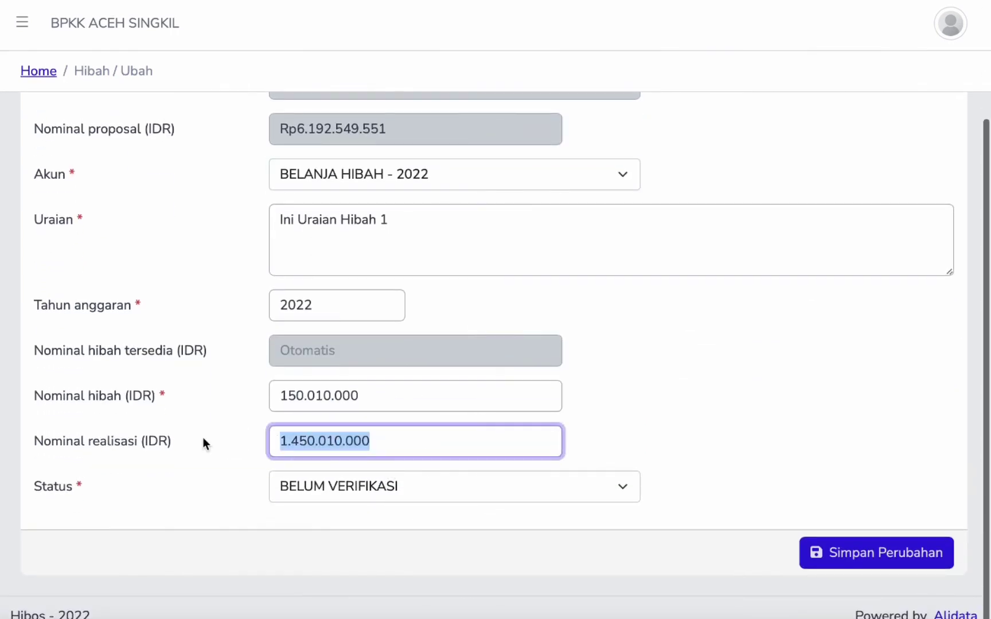
key(BackSpace)
click(371, 400)
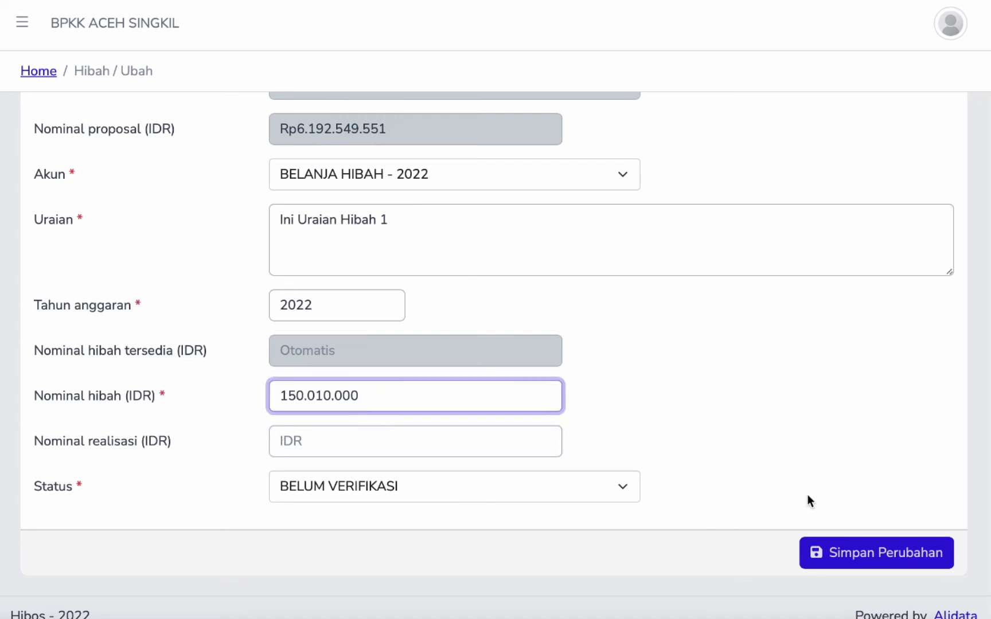
- Set the Dinas Lingkungan Hidup grant's Status to LENGKAP / APPROVE and save the changes
click(378, 496)
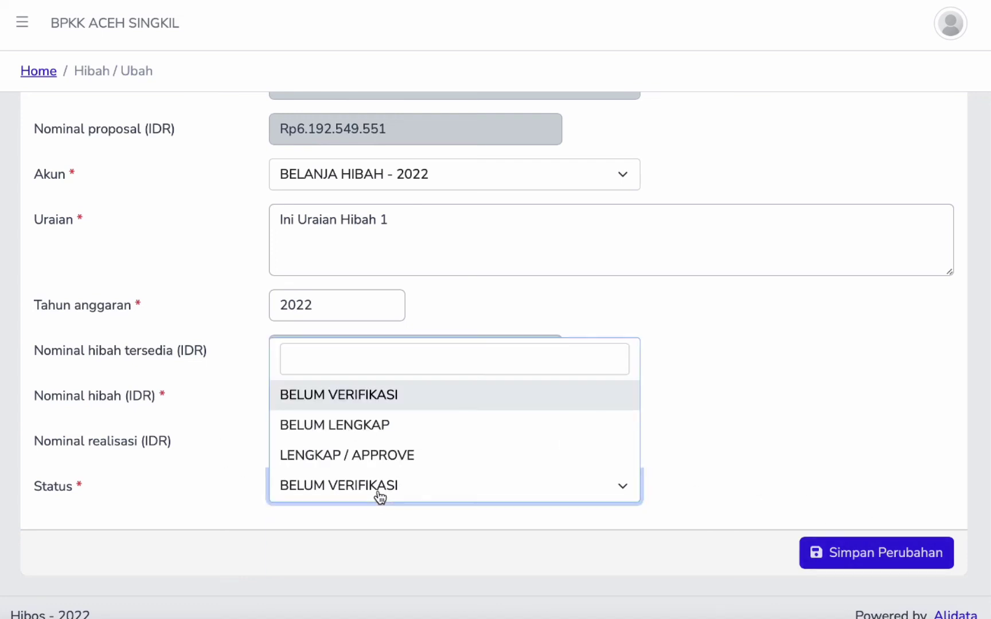
click(359, 455)
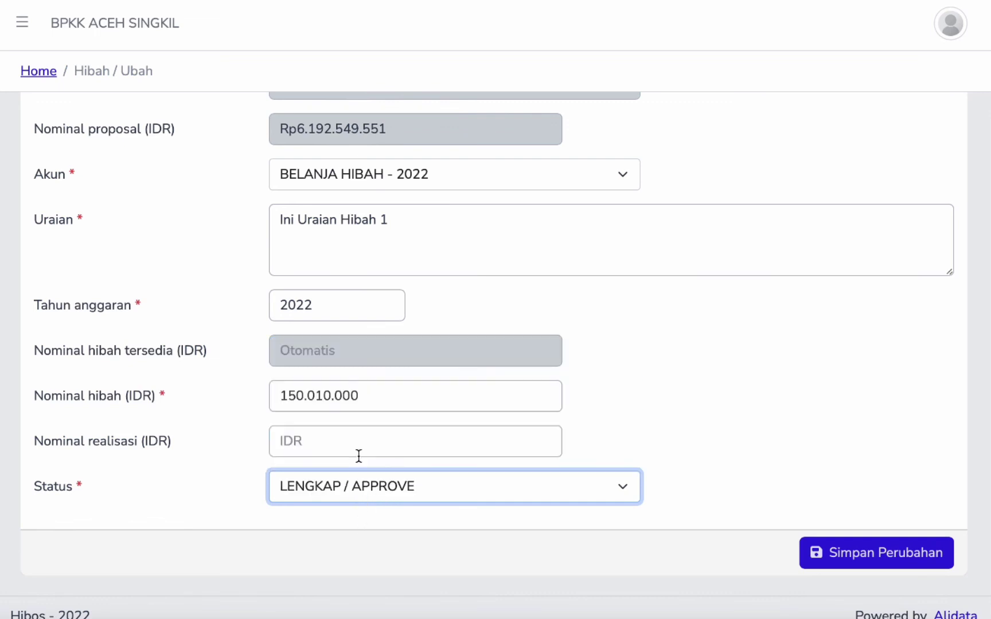
click(857, 553)
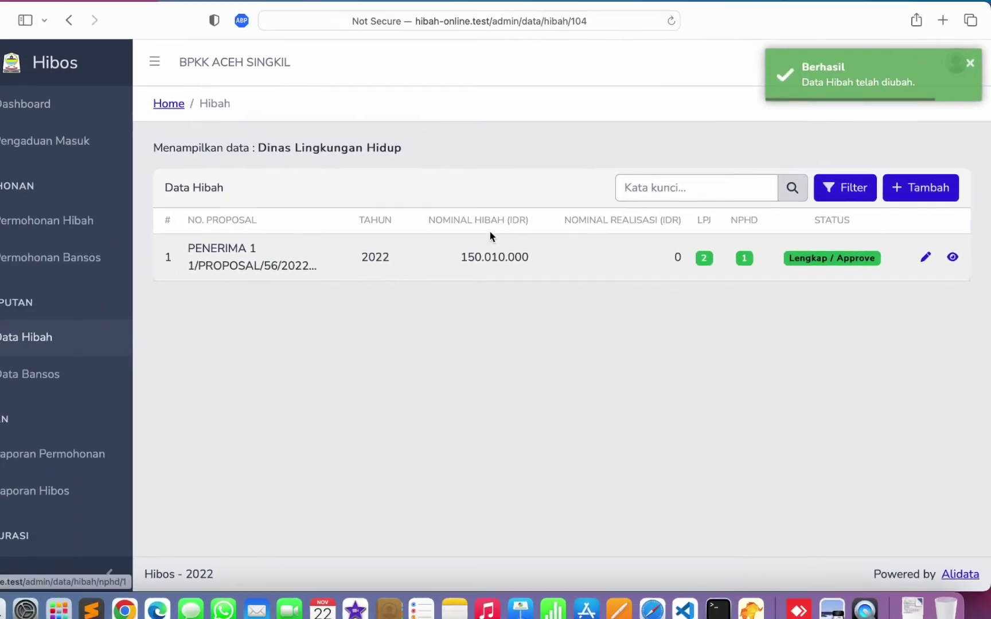
- Open the approved grant's details and examine its proposal, budget and realisation amounts
click(952, 257)
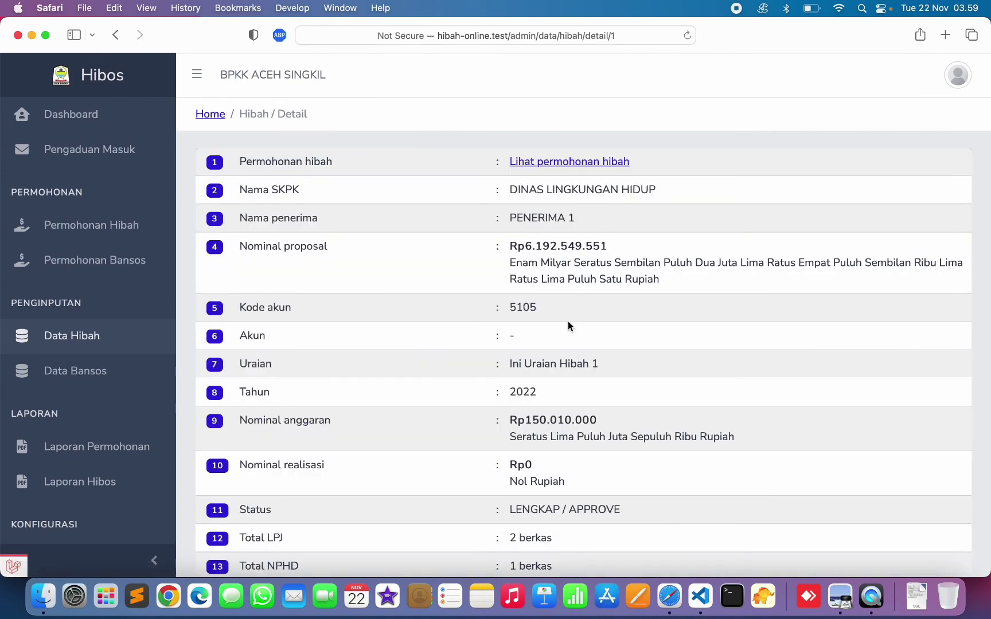
scroll(568, 321, down, 5)
scroll(568, 321, up, 5)
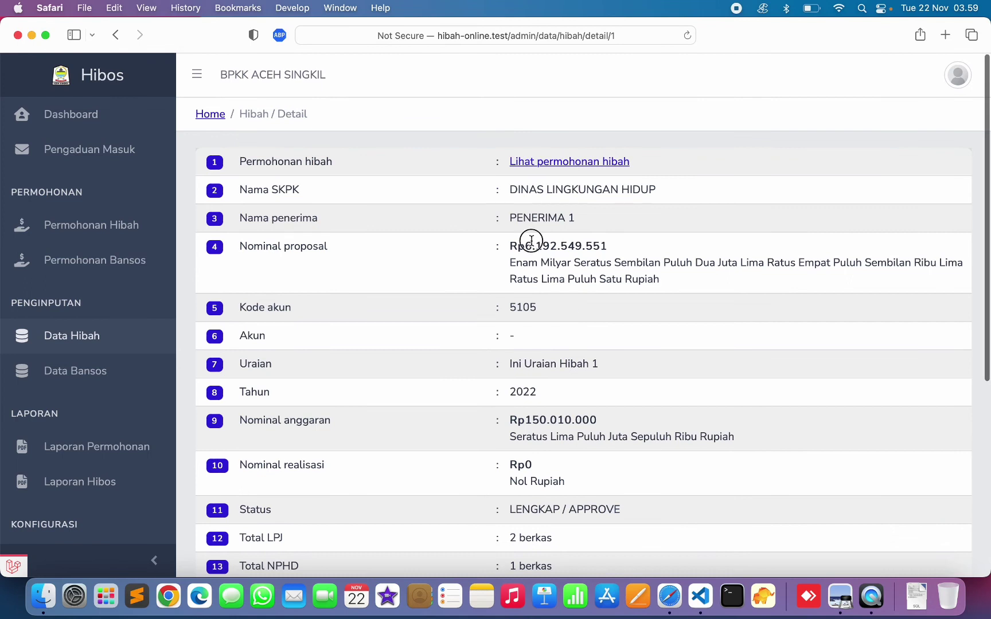
drag(530, 240, 609, 246)
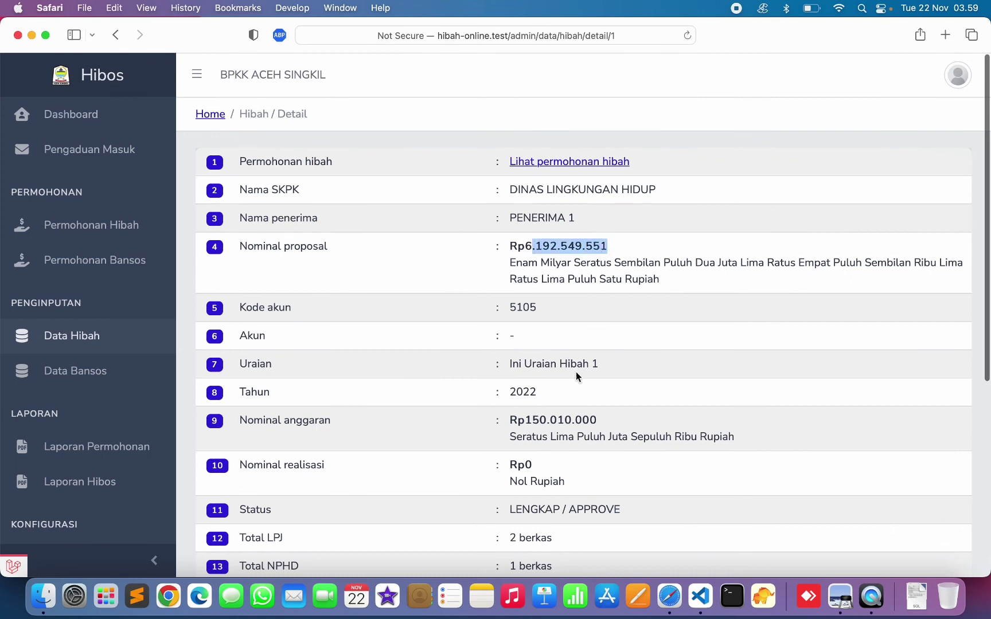
click(542, 251)
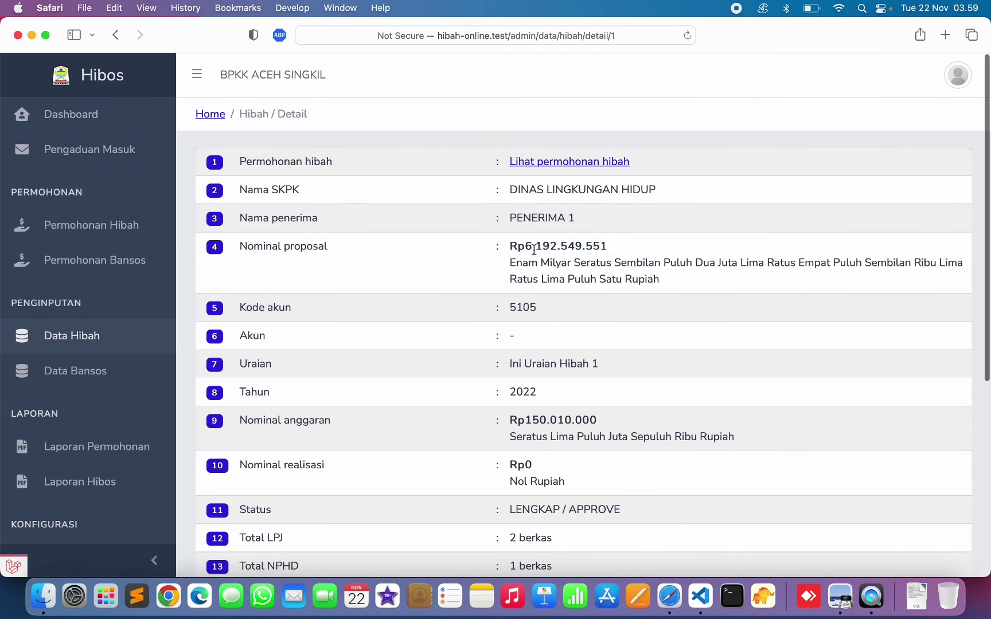
drag(537, 247, 630, 252)
scroll(596, 402, down, 3)
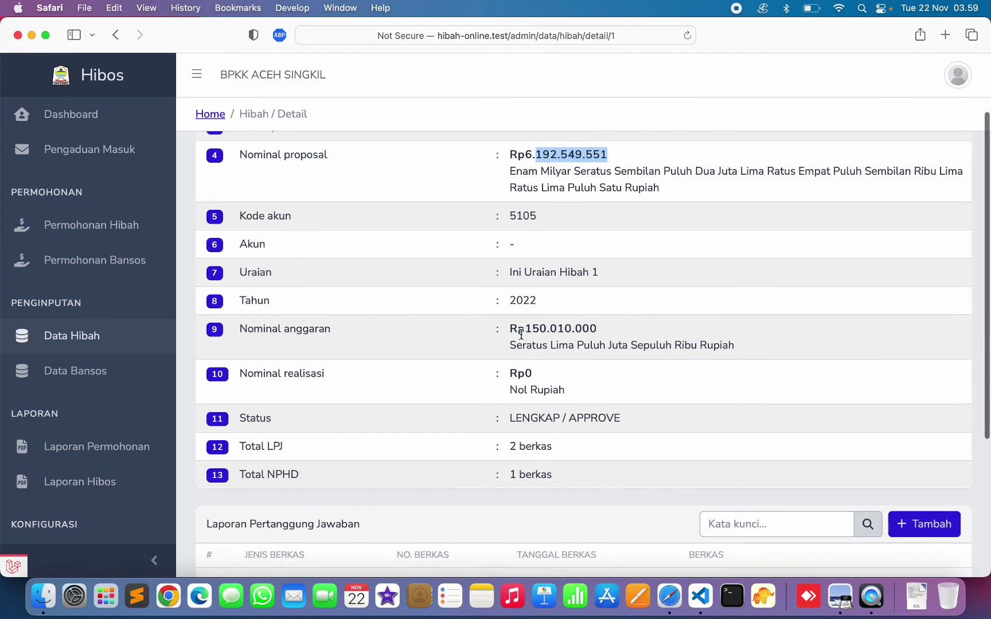
drag(518, 329, 606, 329)
click(547, 398)
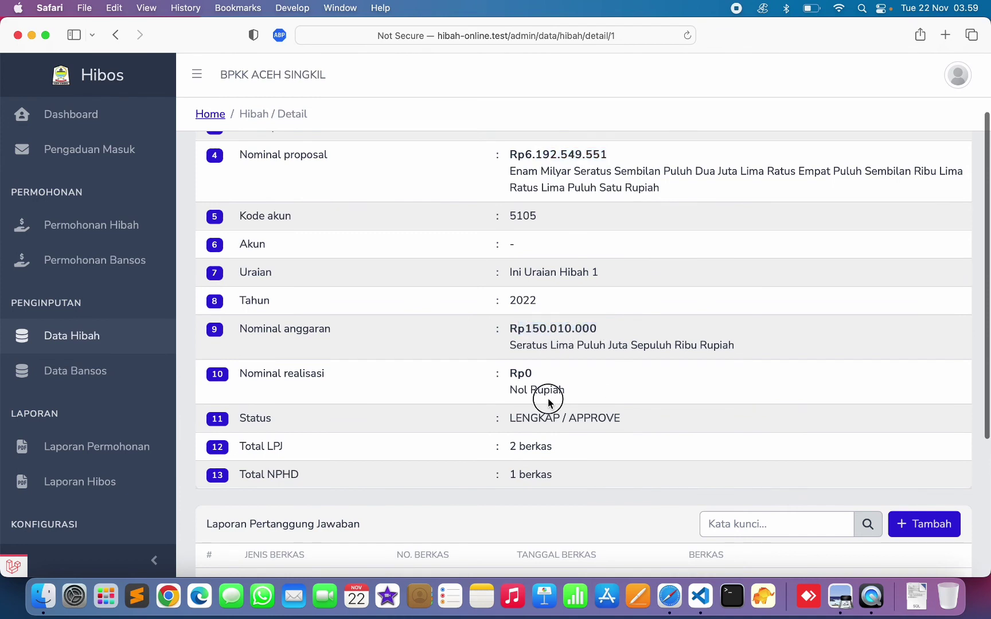
- Examine the grant's files listed under Laporan Pertanggung Jawaban and Naskah Perjanjian Hibah Daerah
scroll(547, 398, down, 5)
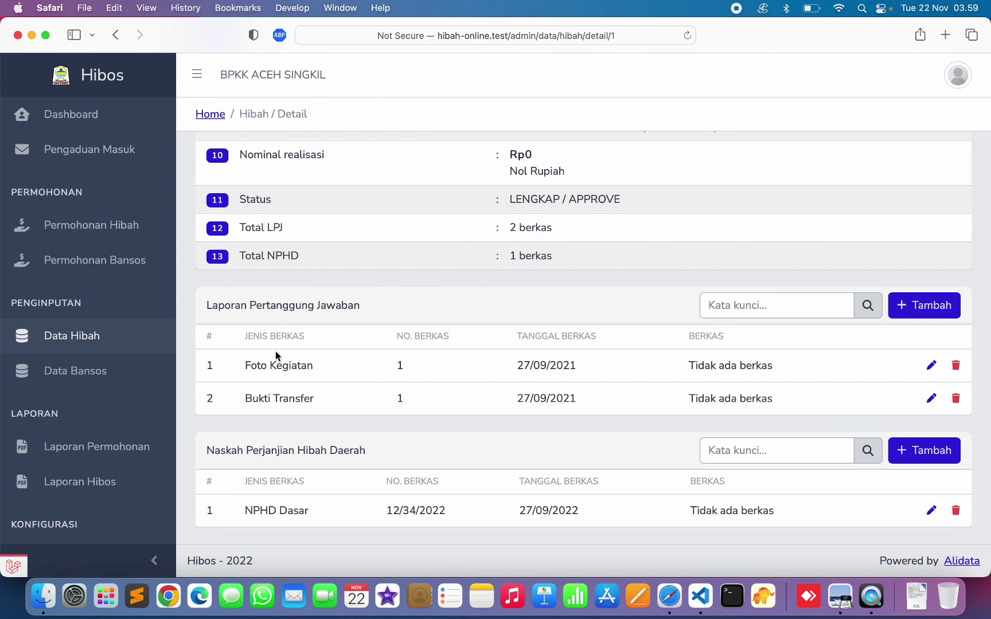
drag(258, 364, 313, 367)
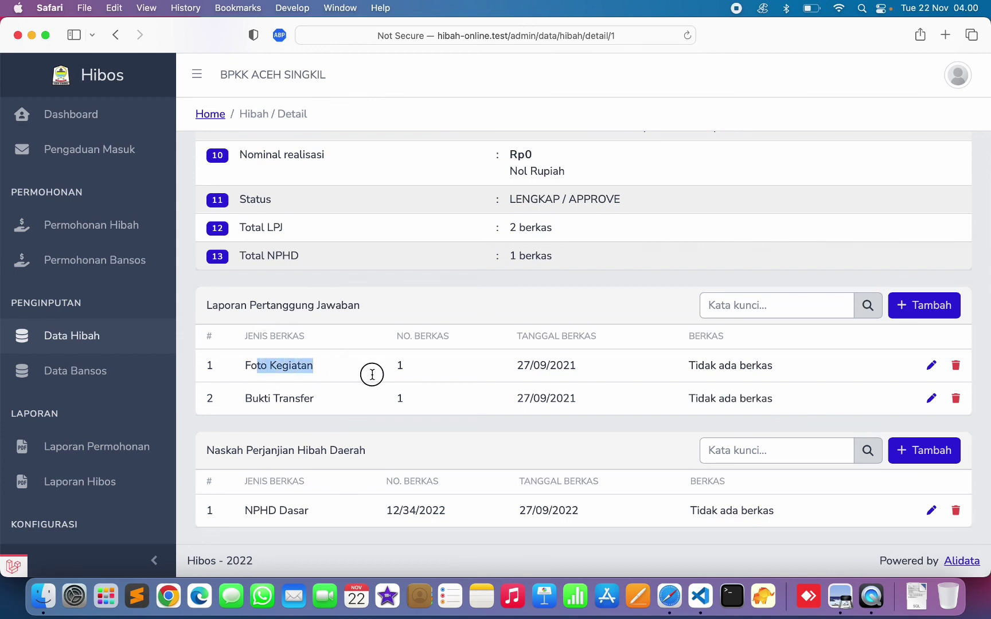
click(258, 368)
drag(258, 399, 327, 405)
drag(269, 510, 305, 512)
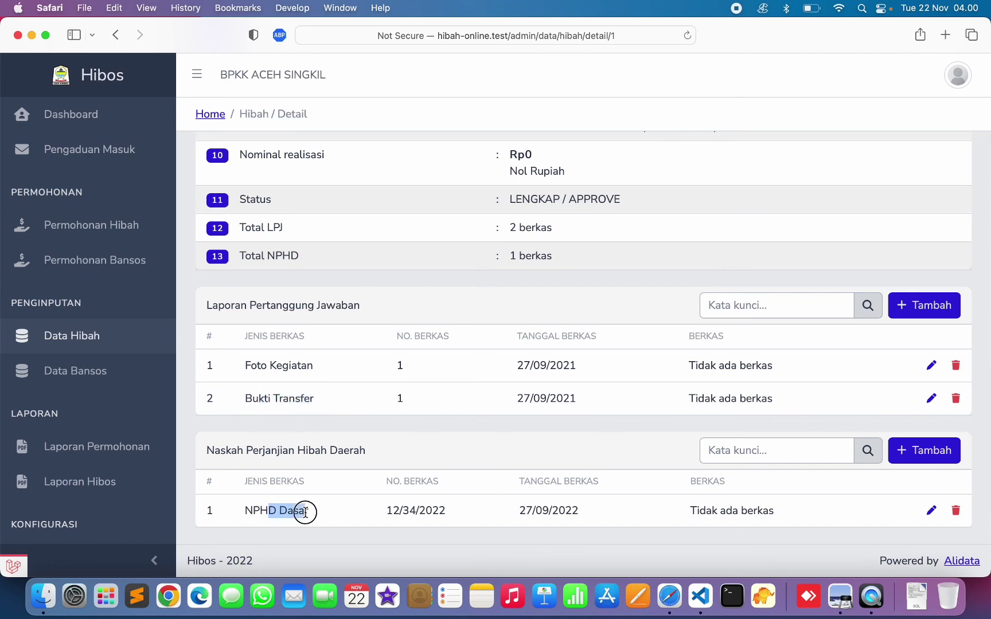
click(615, 513)
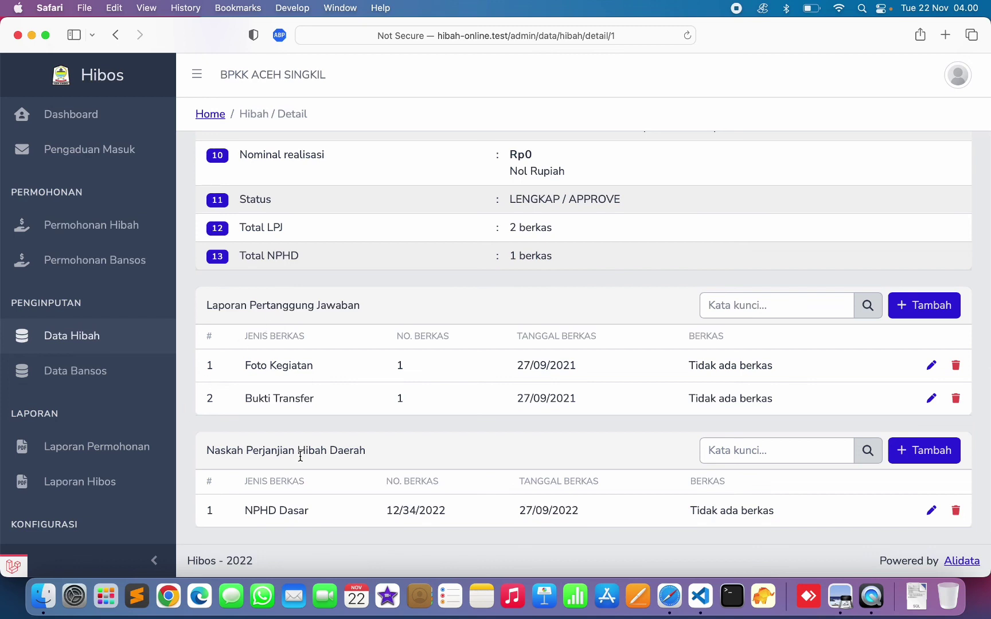
drag(302, 456, 345, 458)
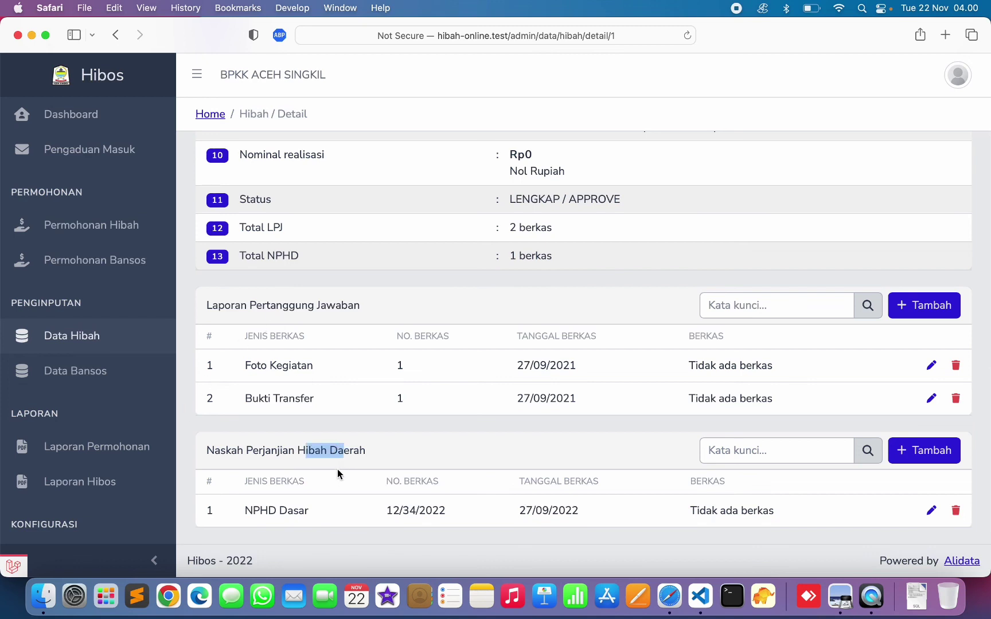
click(411, 443)
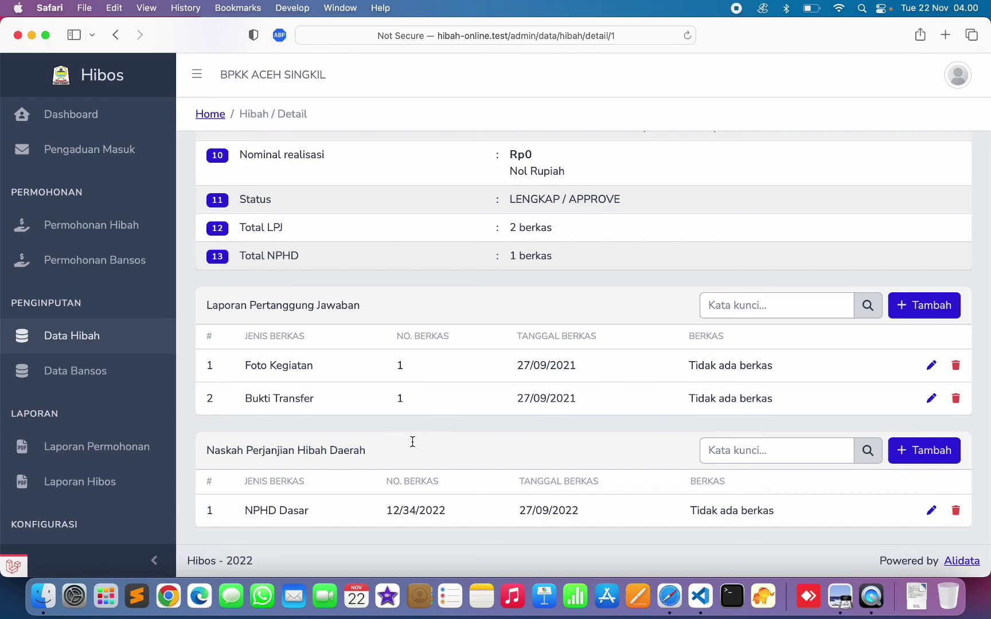